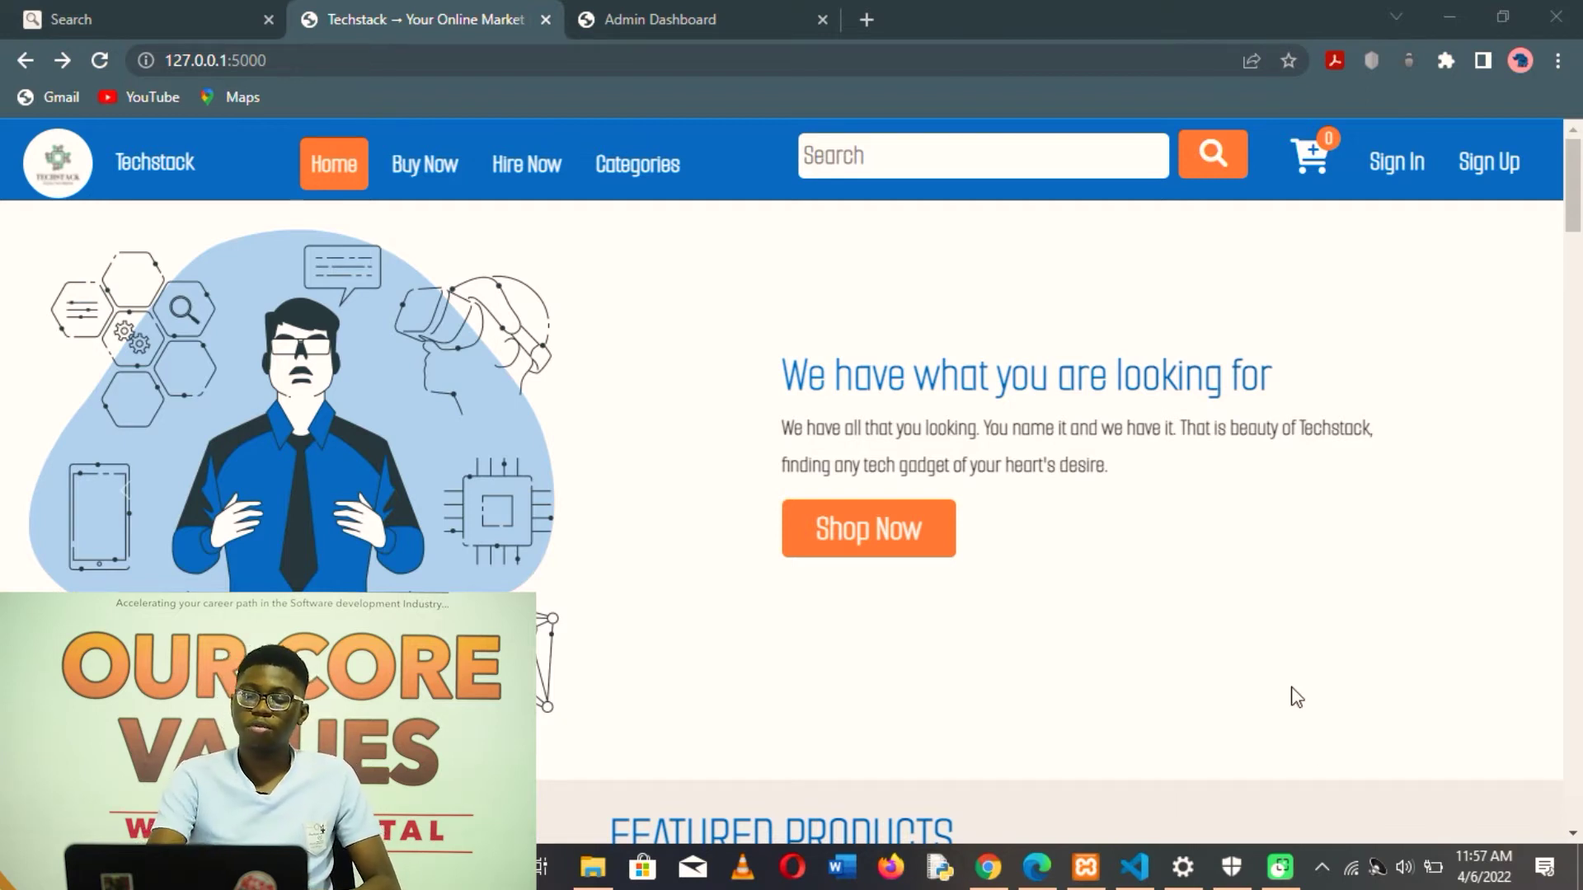
- Use the home page's Shop Now button to reach the product listings
click(858, 554)
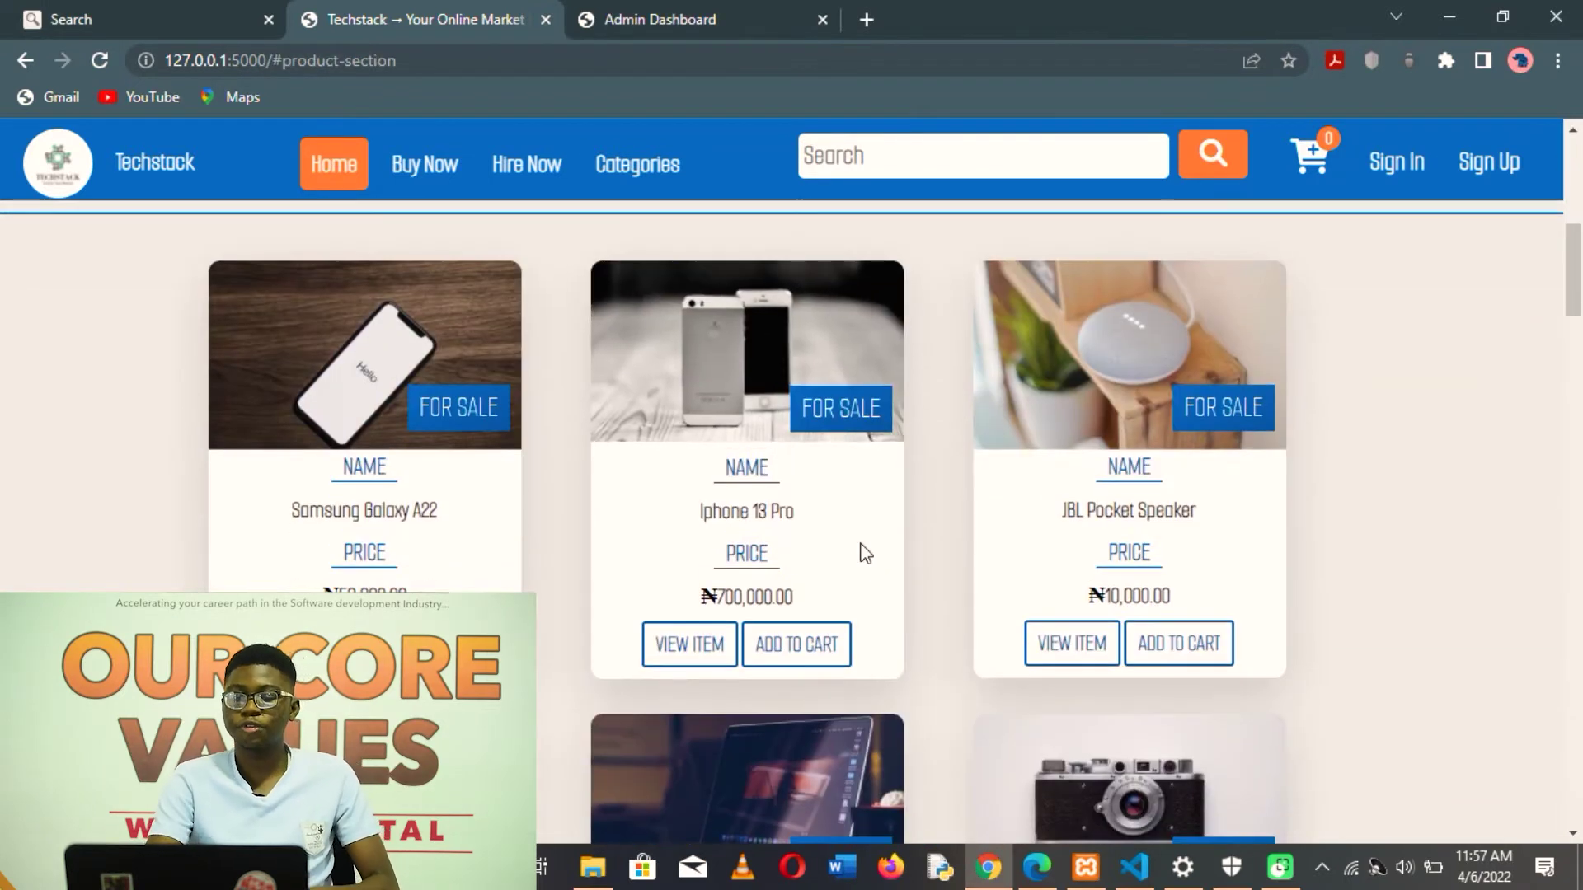
scroll(860, 544, up, 2)
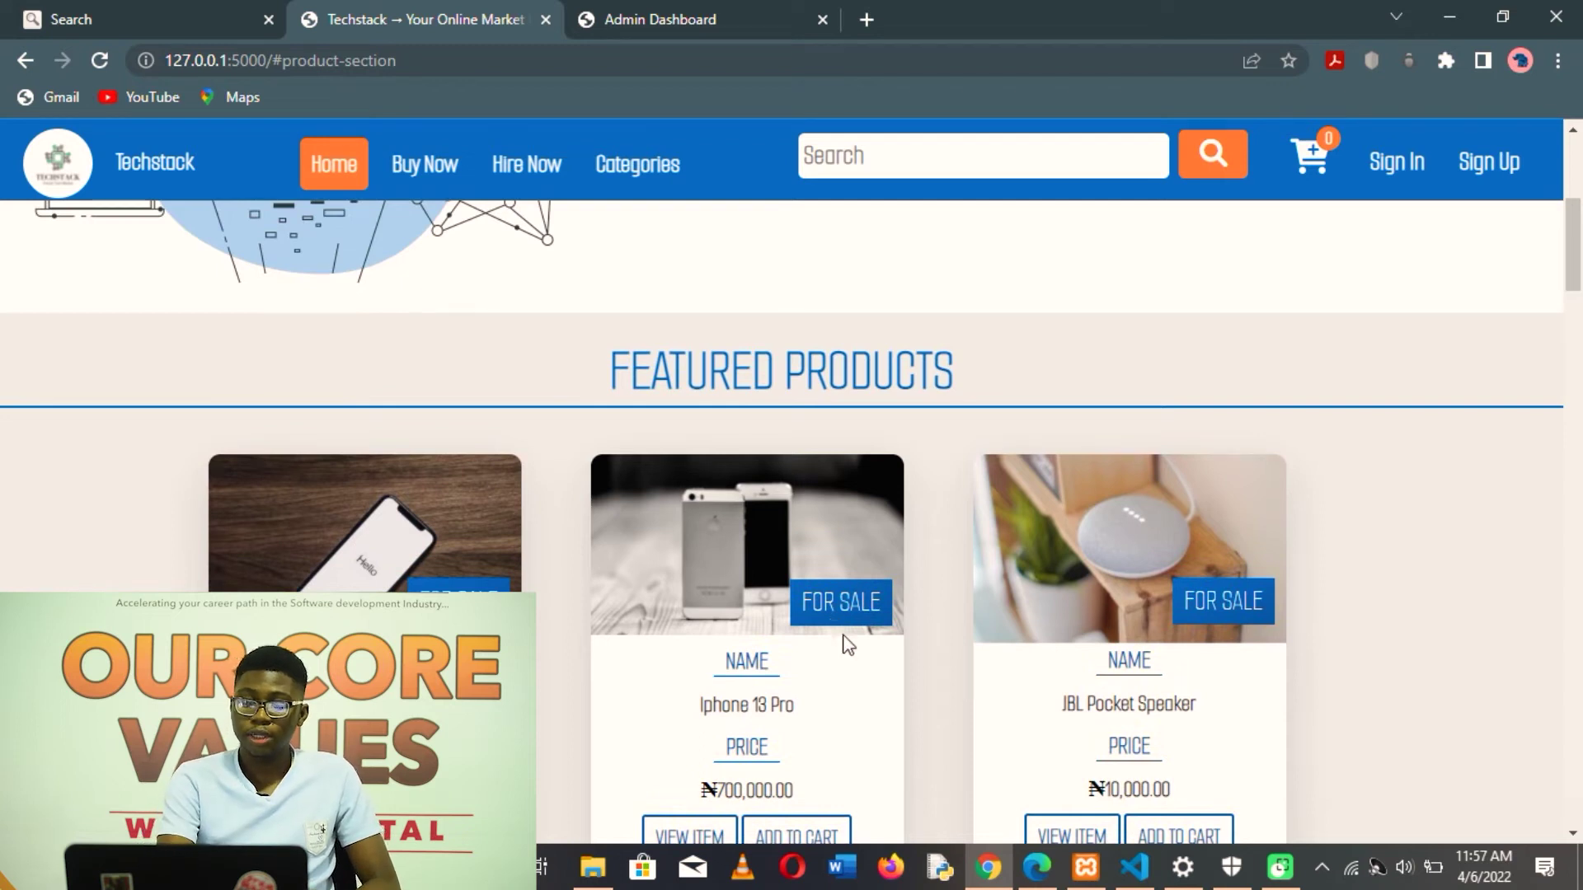
scroll(864, 680, down, 6)
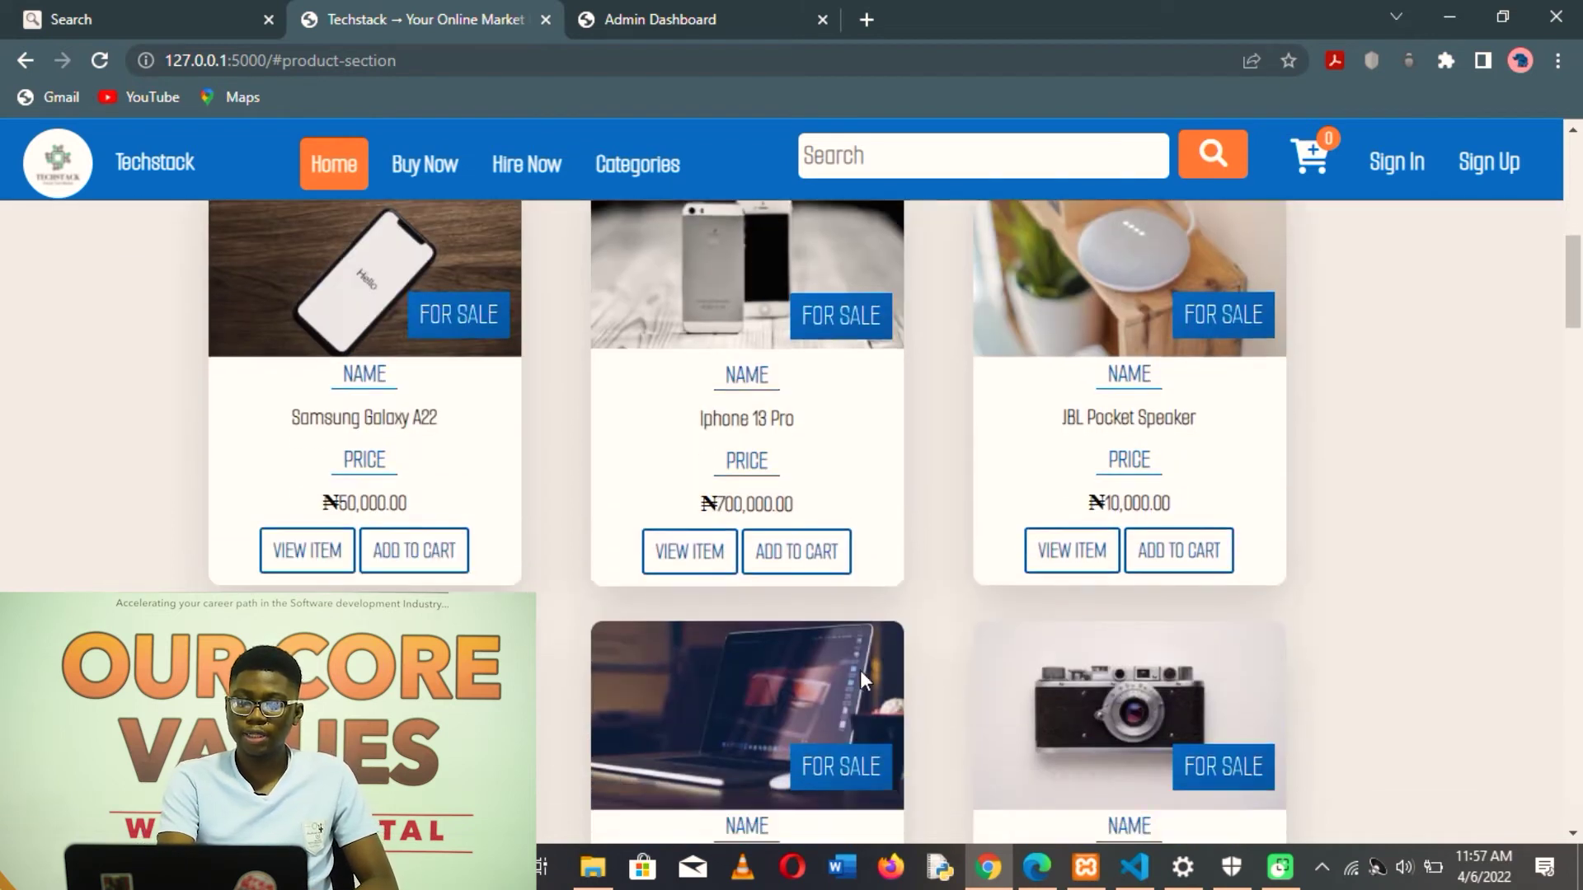
scroll(864, 680, down, 10)
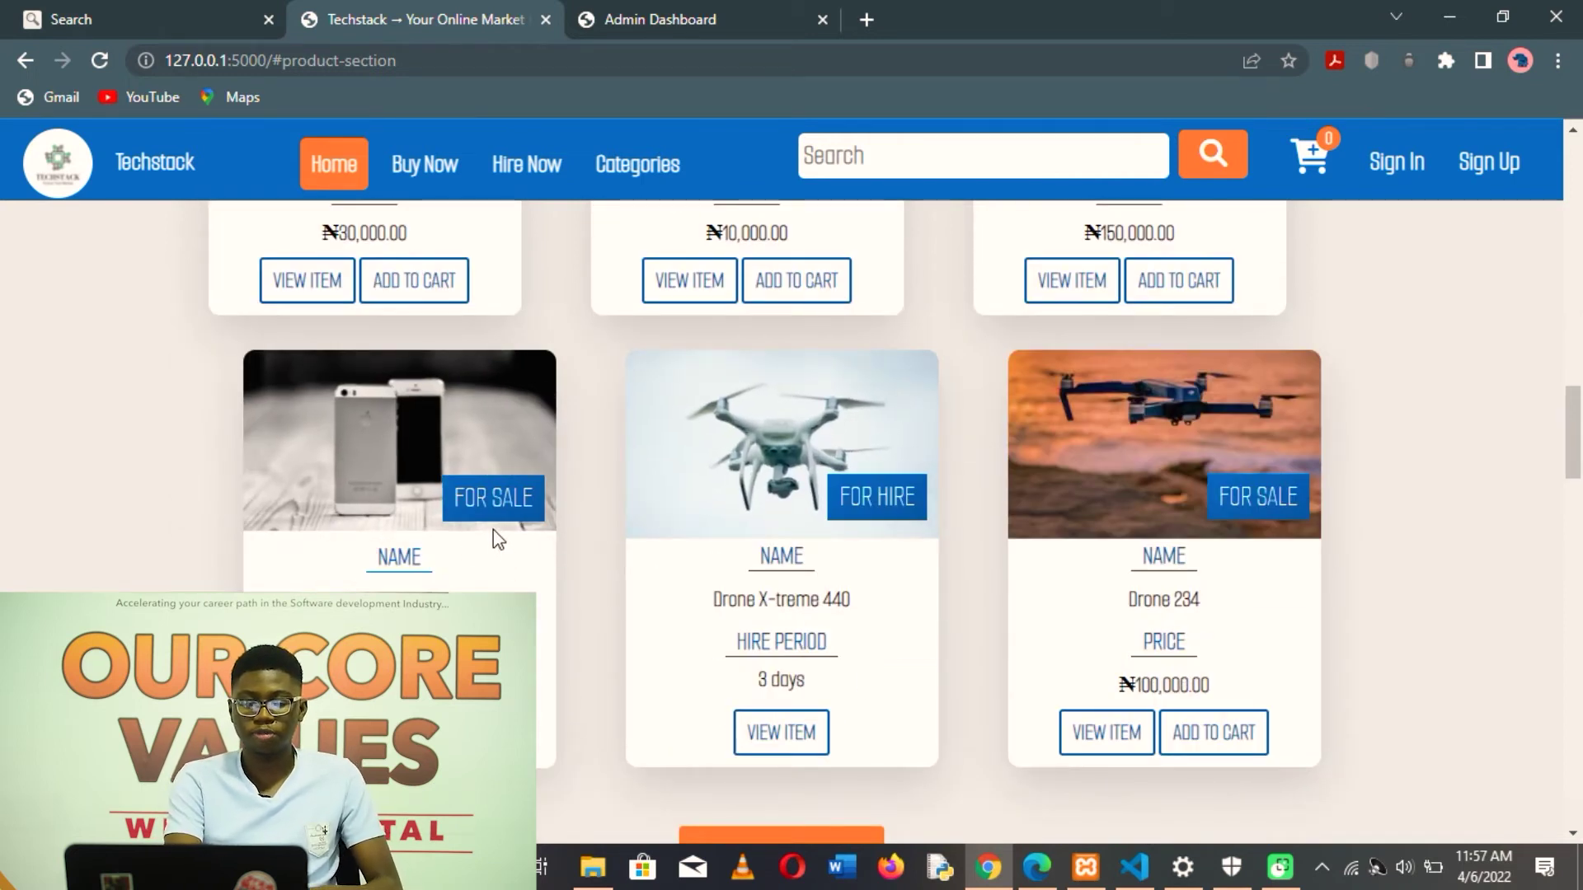
scroll(909, 499, down, 10)
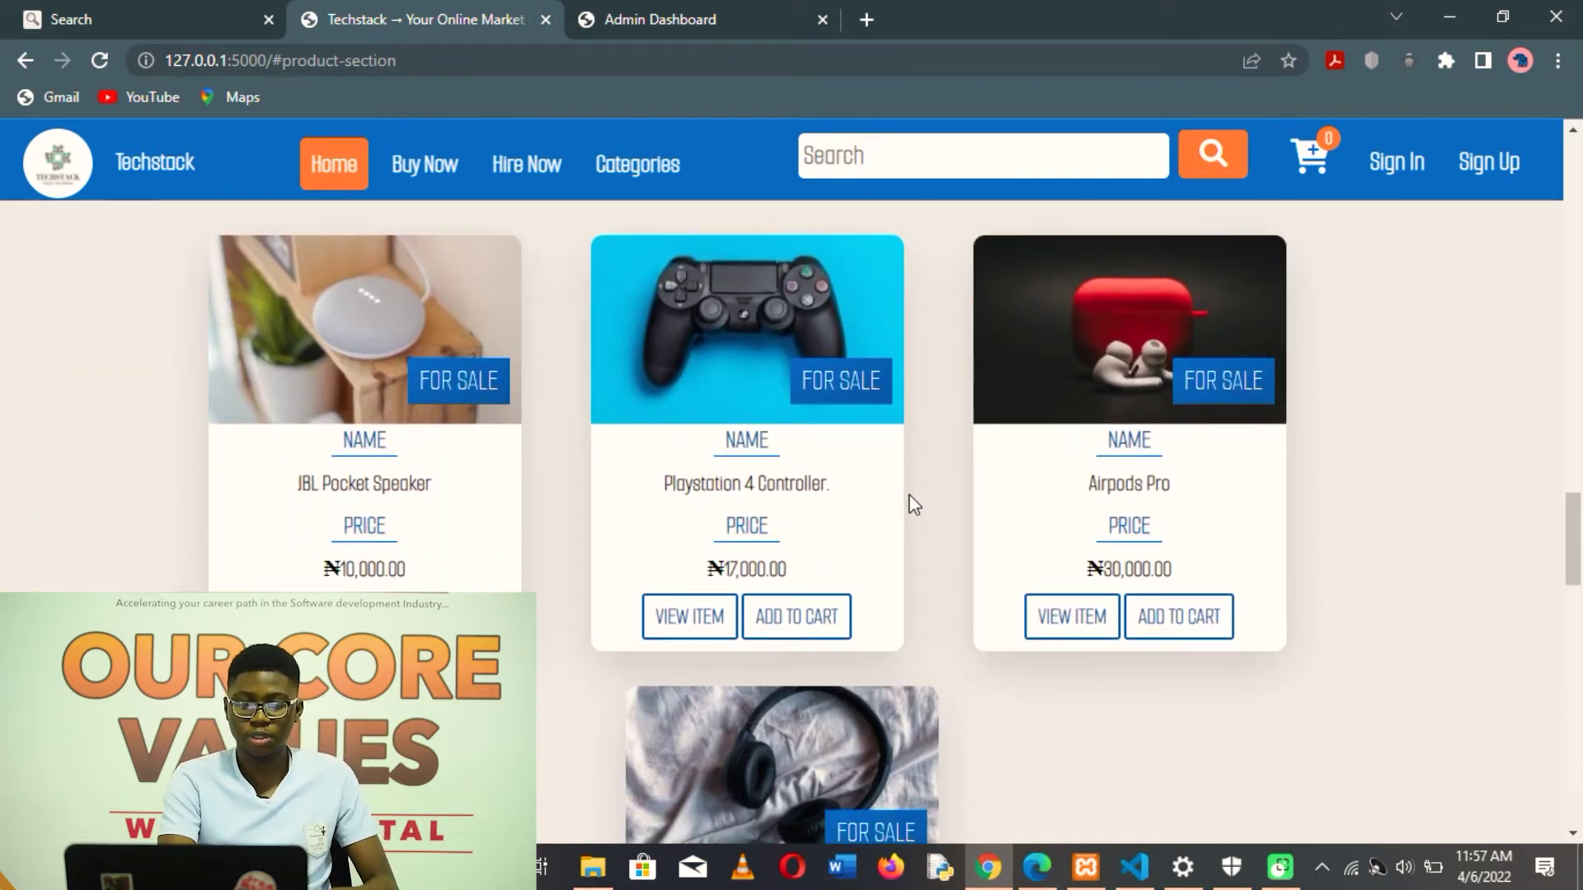
scroll(909, 493, up, 8)
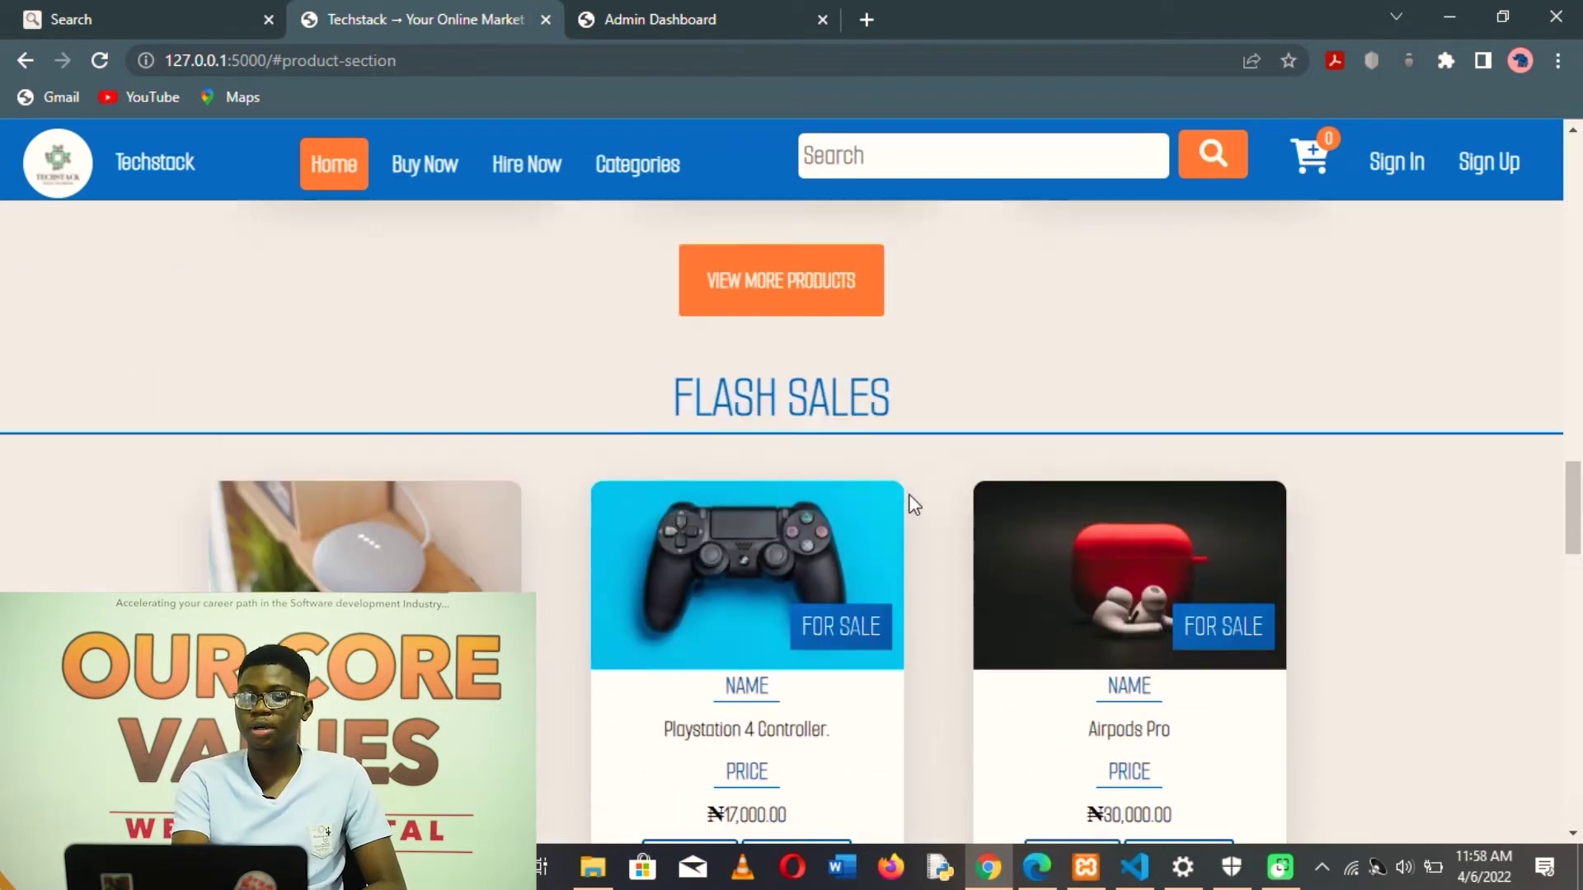
scroll(913, 505, up, 10)
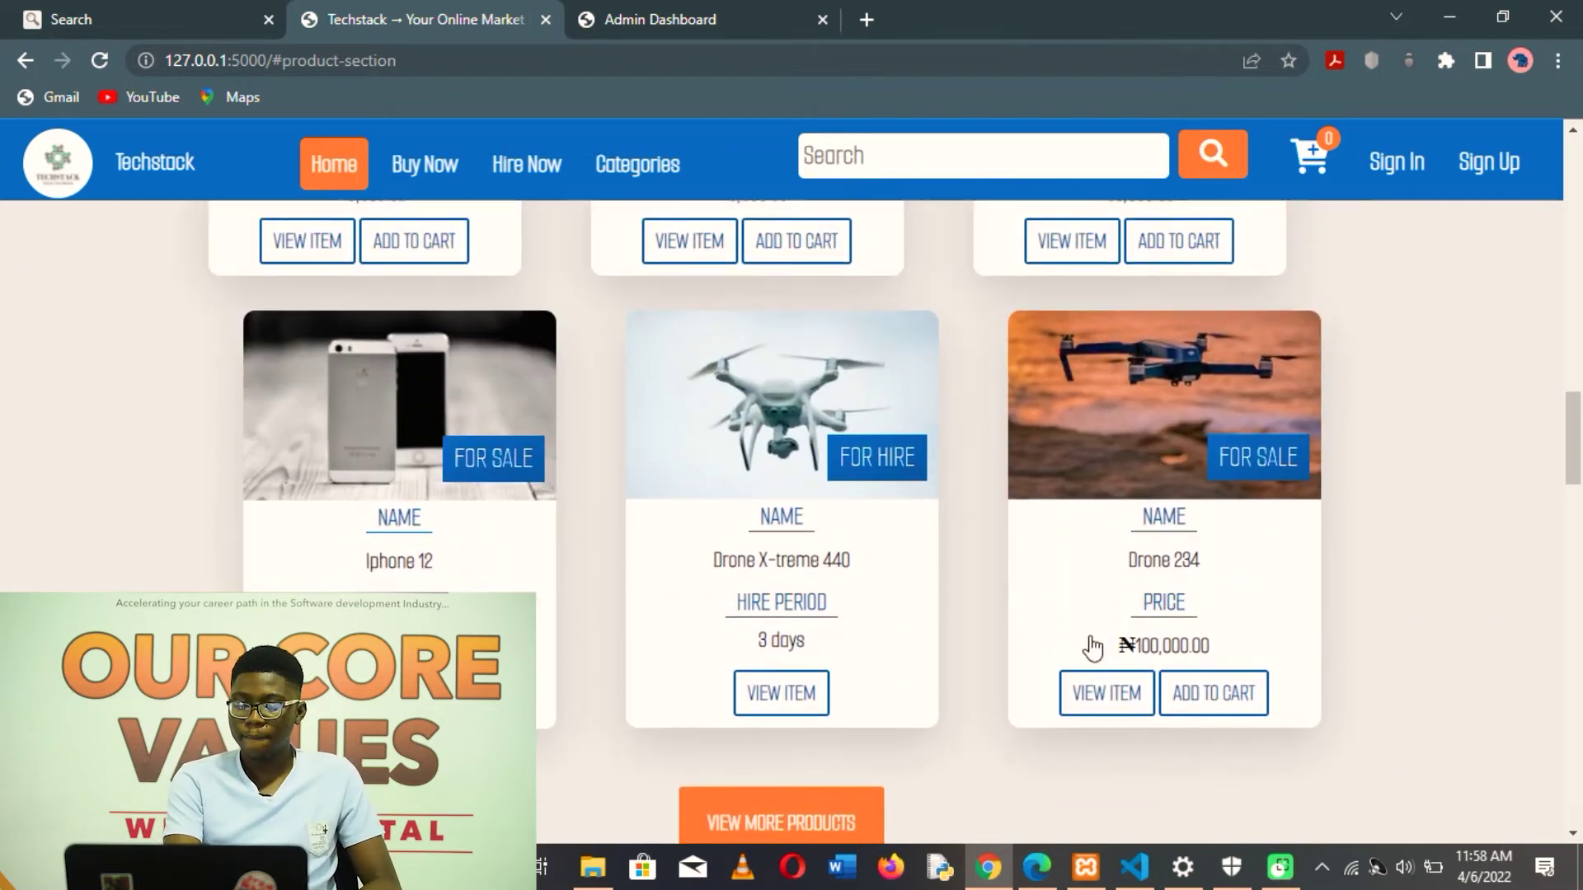
scroll(1008, 455, down, 1)
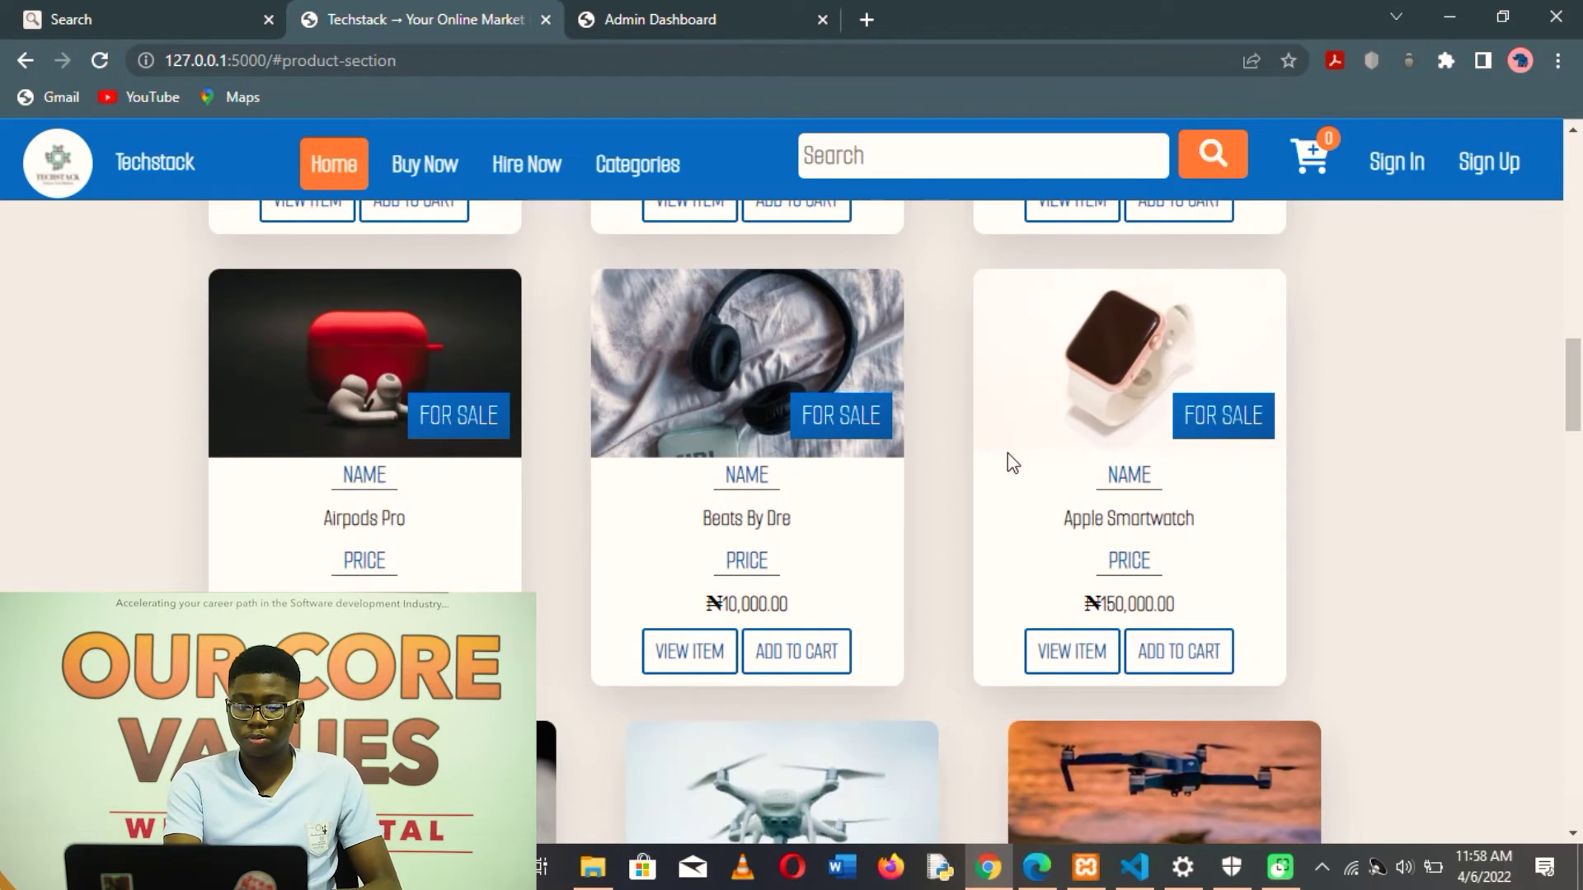
scroll(1007, 454, up, 5)
scroll(1008, 453, down, 12)
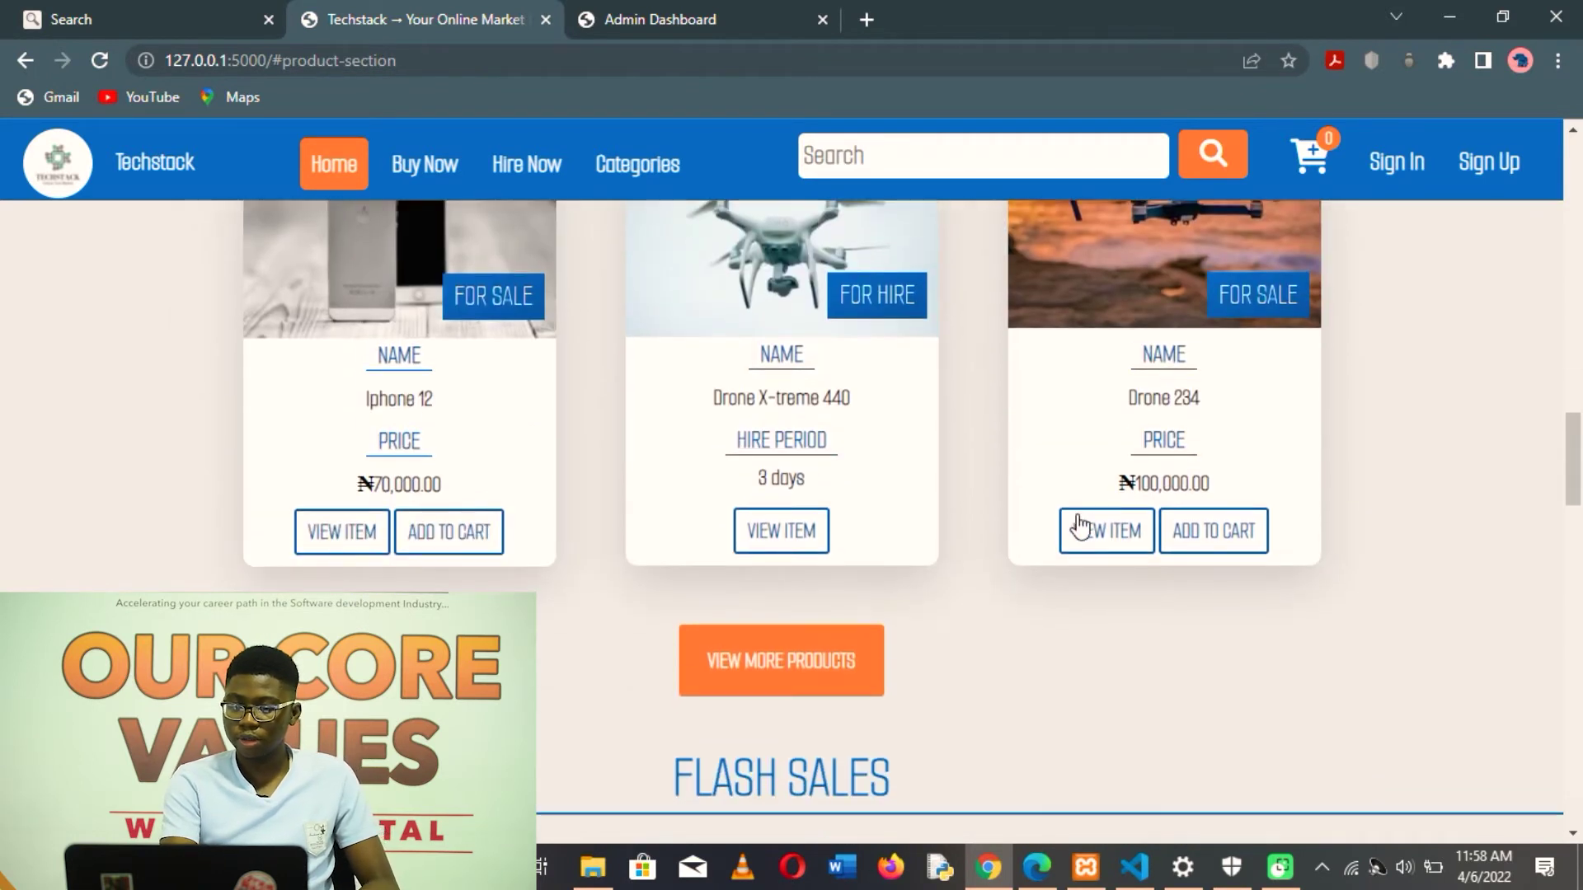
- Open the Drone 234 product page and add the ₦100,000.00 drone to the cart
click(1084, 529)
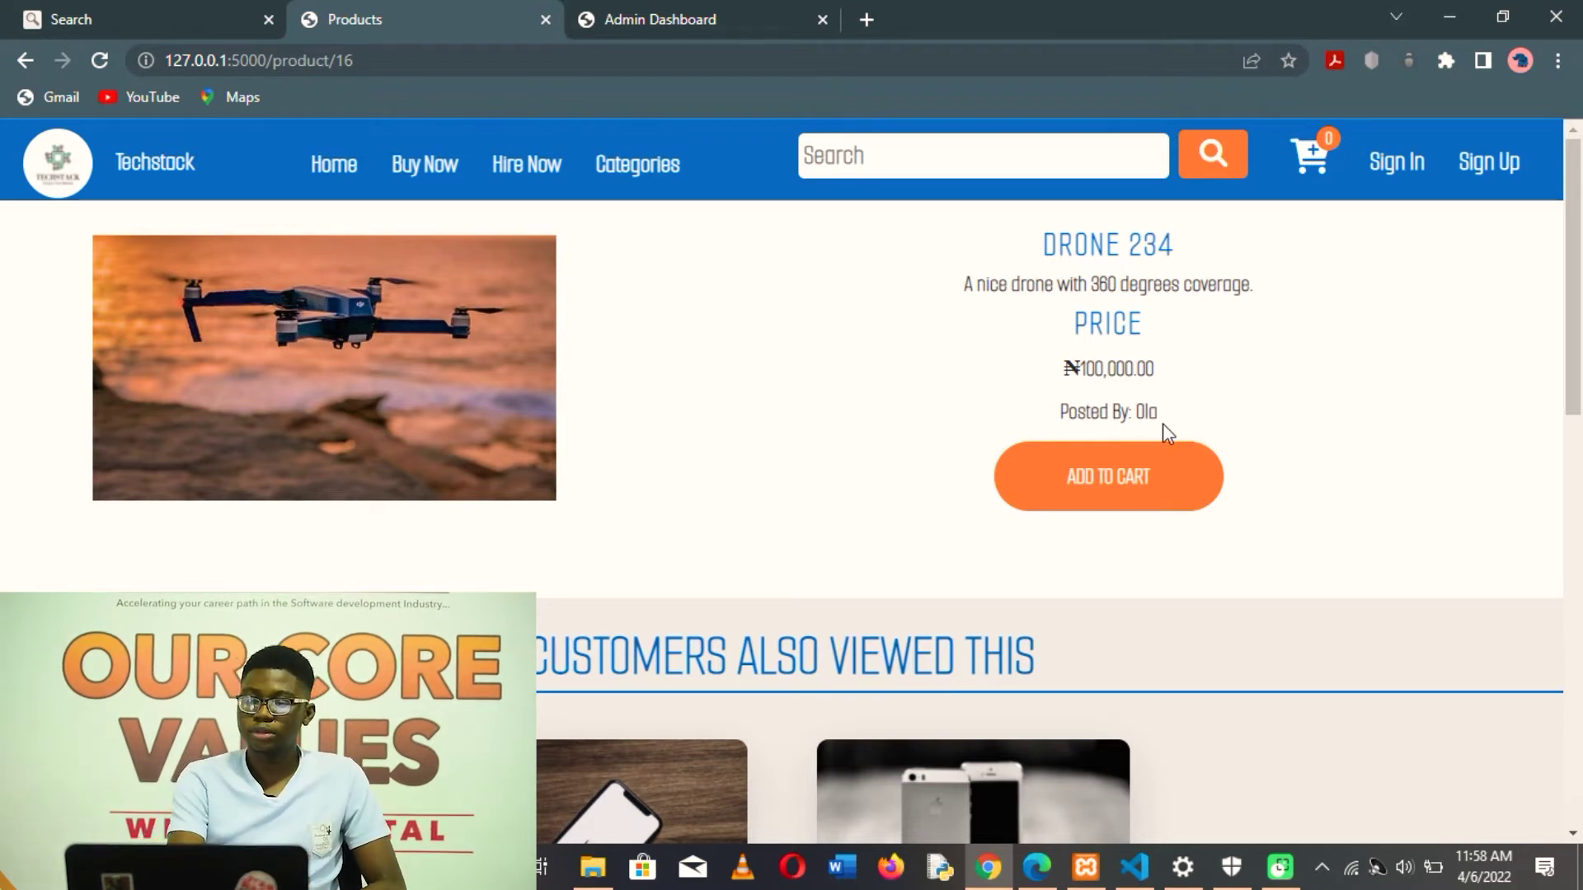
click(1094, 493)
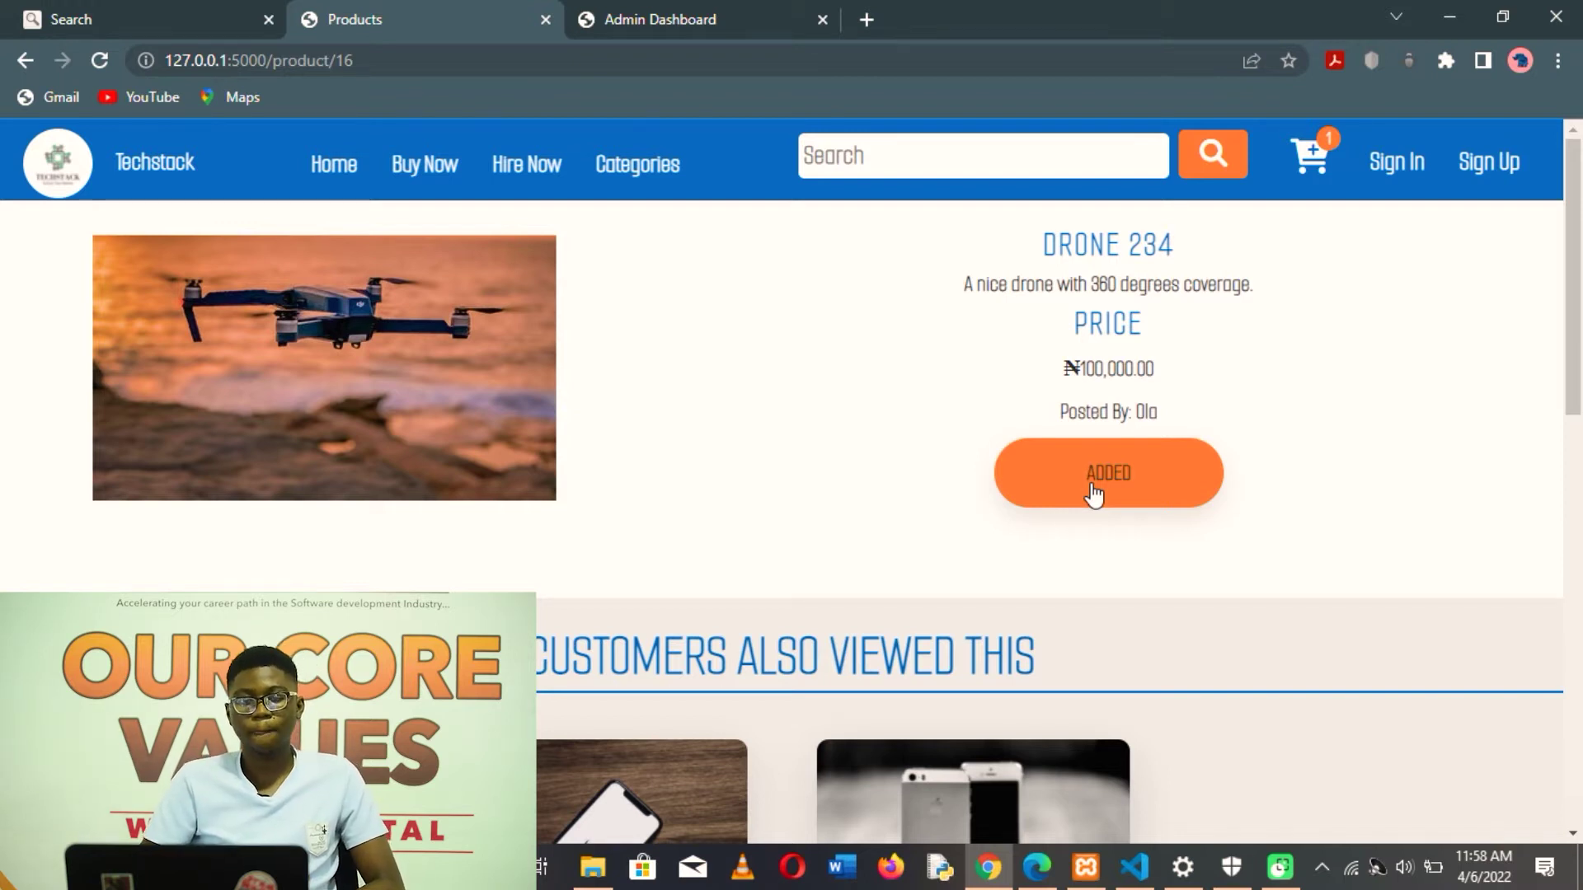
- Open the cart, enter the shipping address in Ikeja, Lagos, and continue to checkout
click(1311, 161)
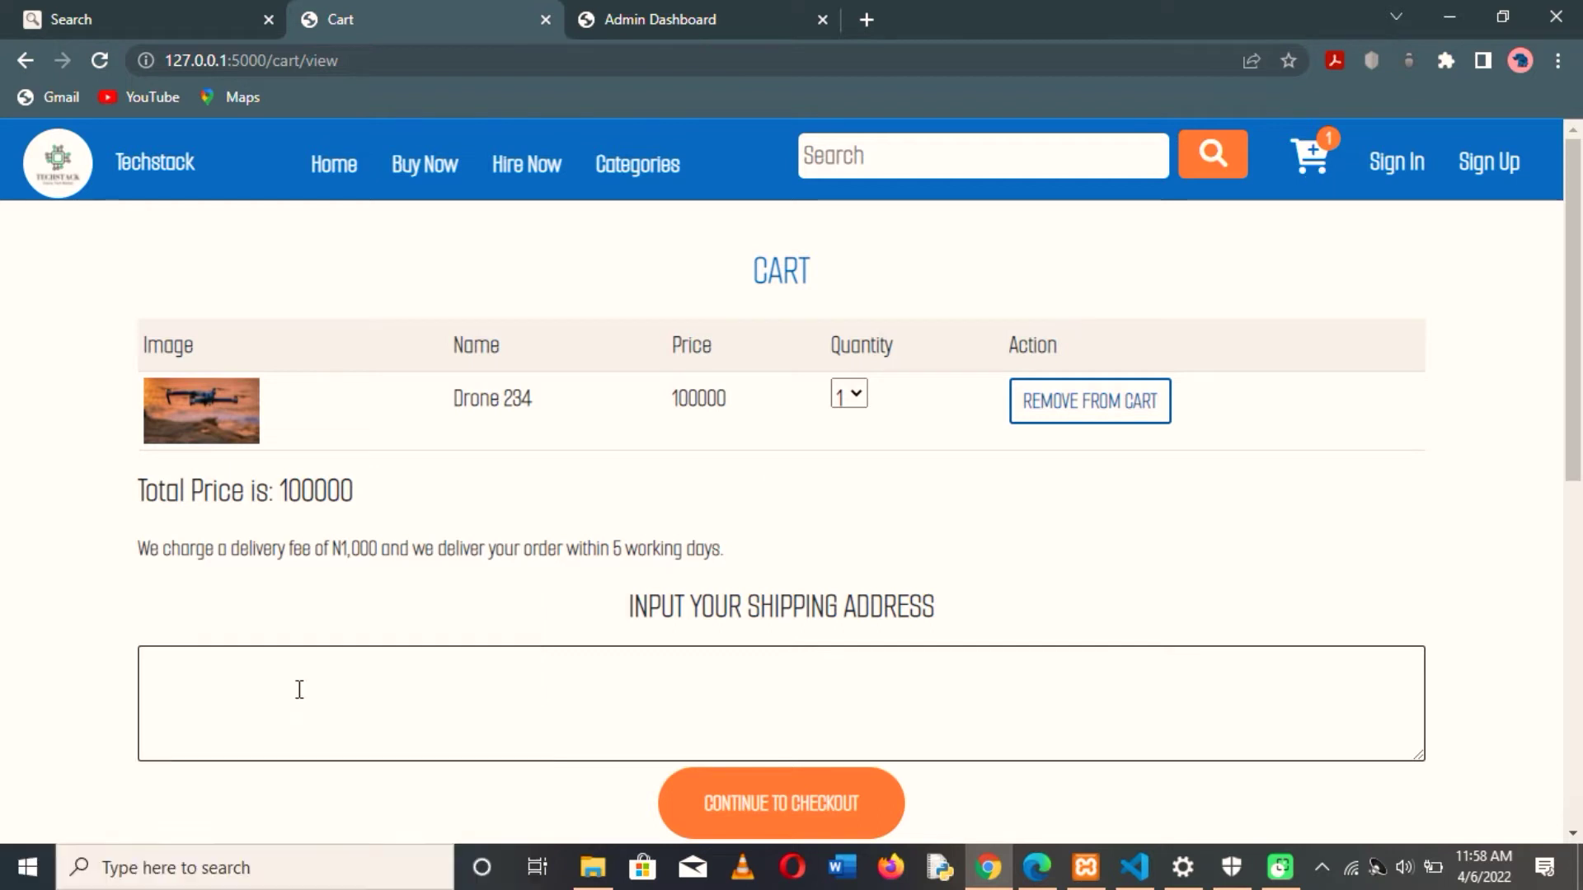
click(256, 706)
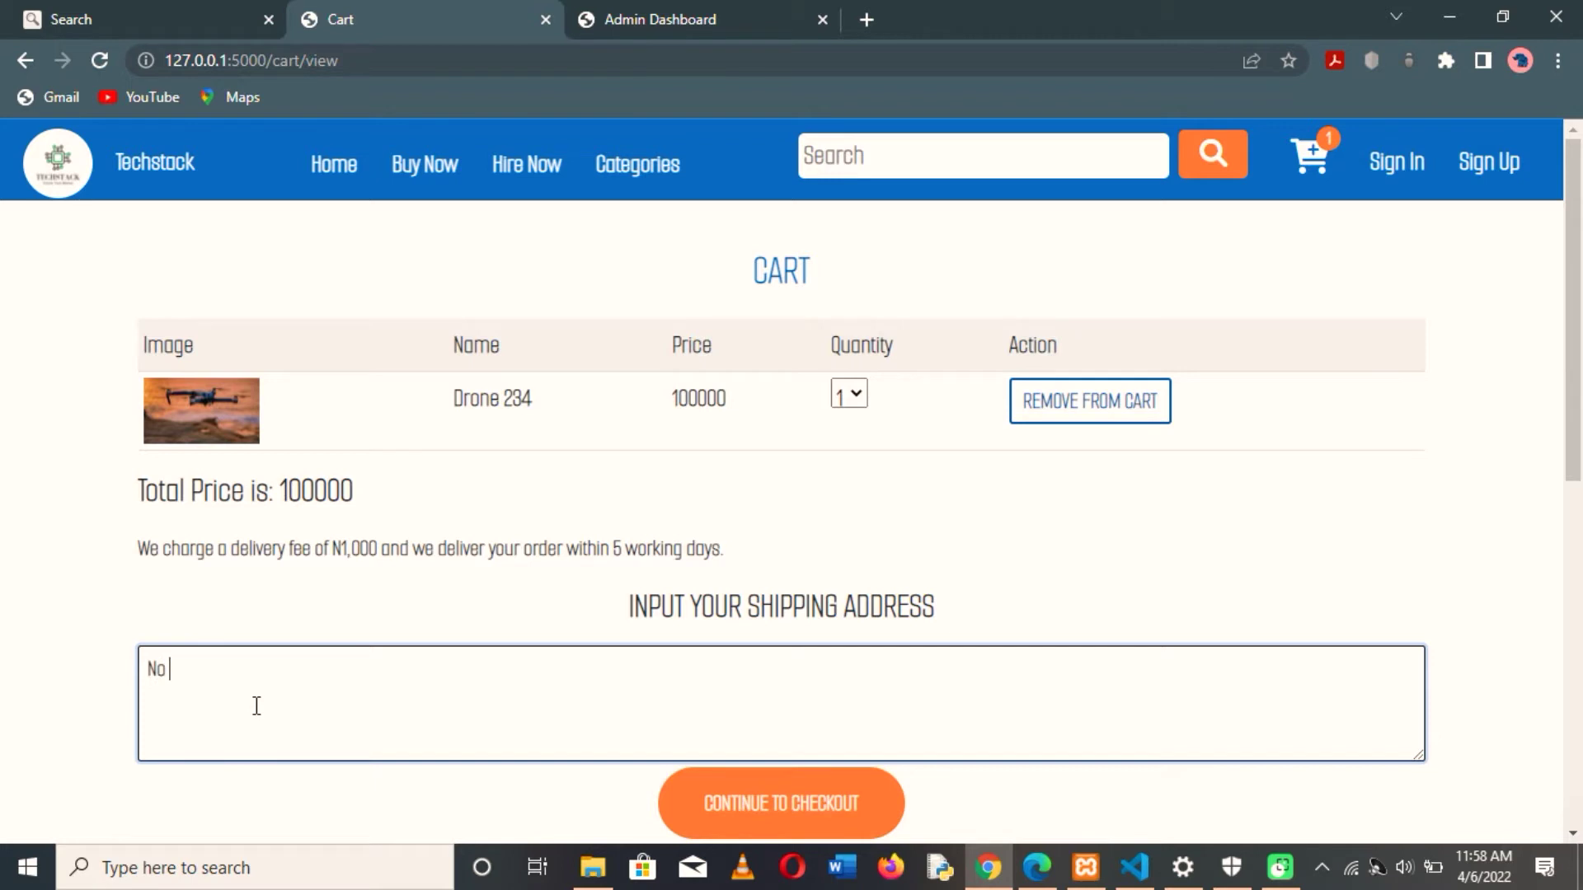
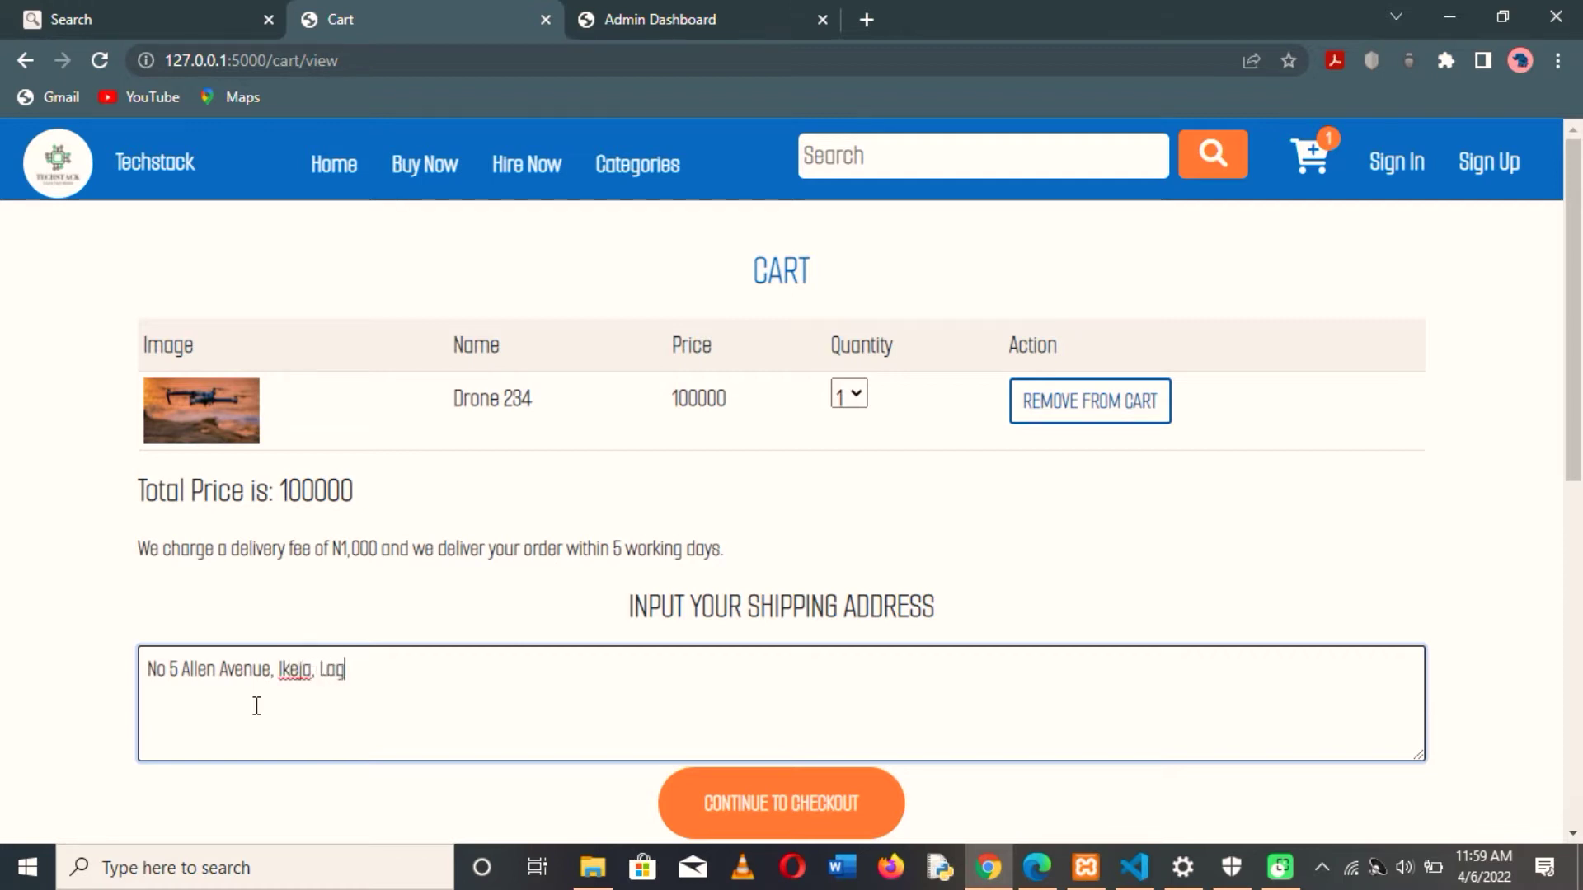
click(802, 804)
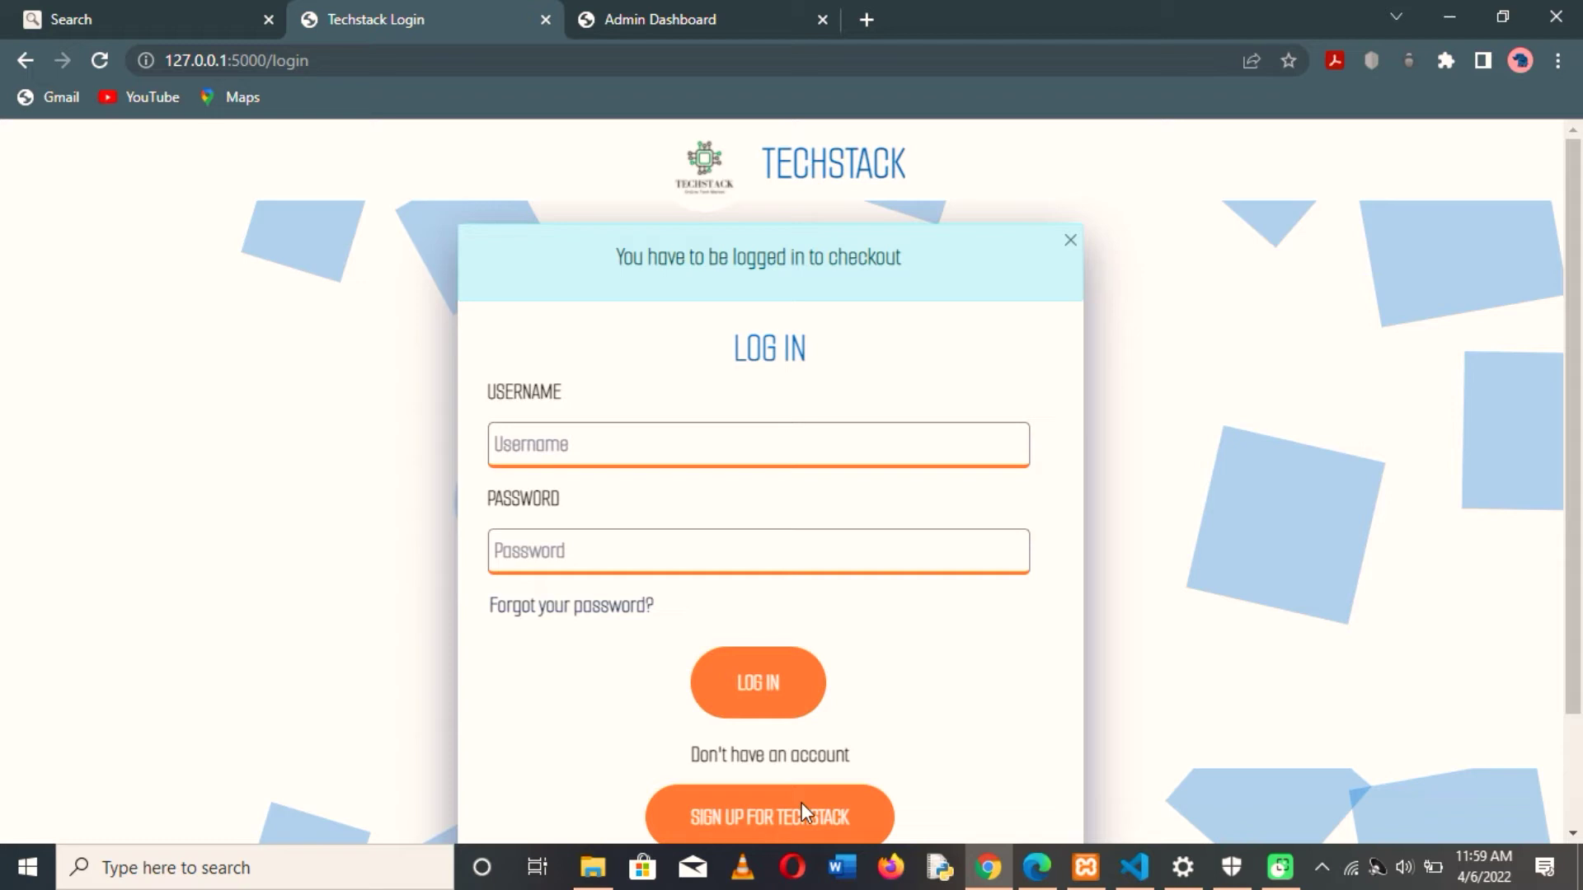
- Scroll down the login page and choose Sign Up to register a new account
scroll(802, 803, down, 3)
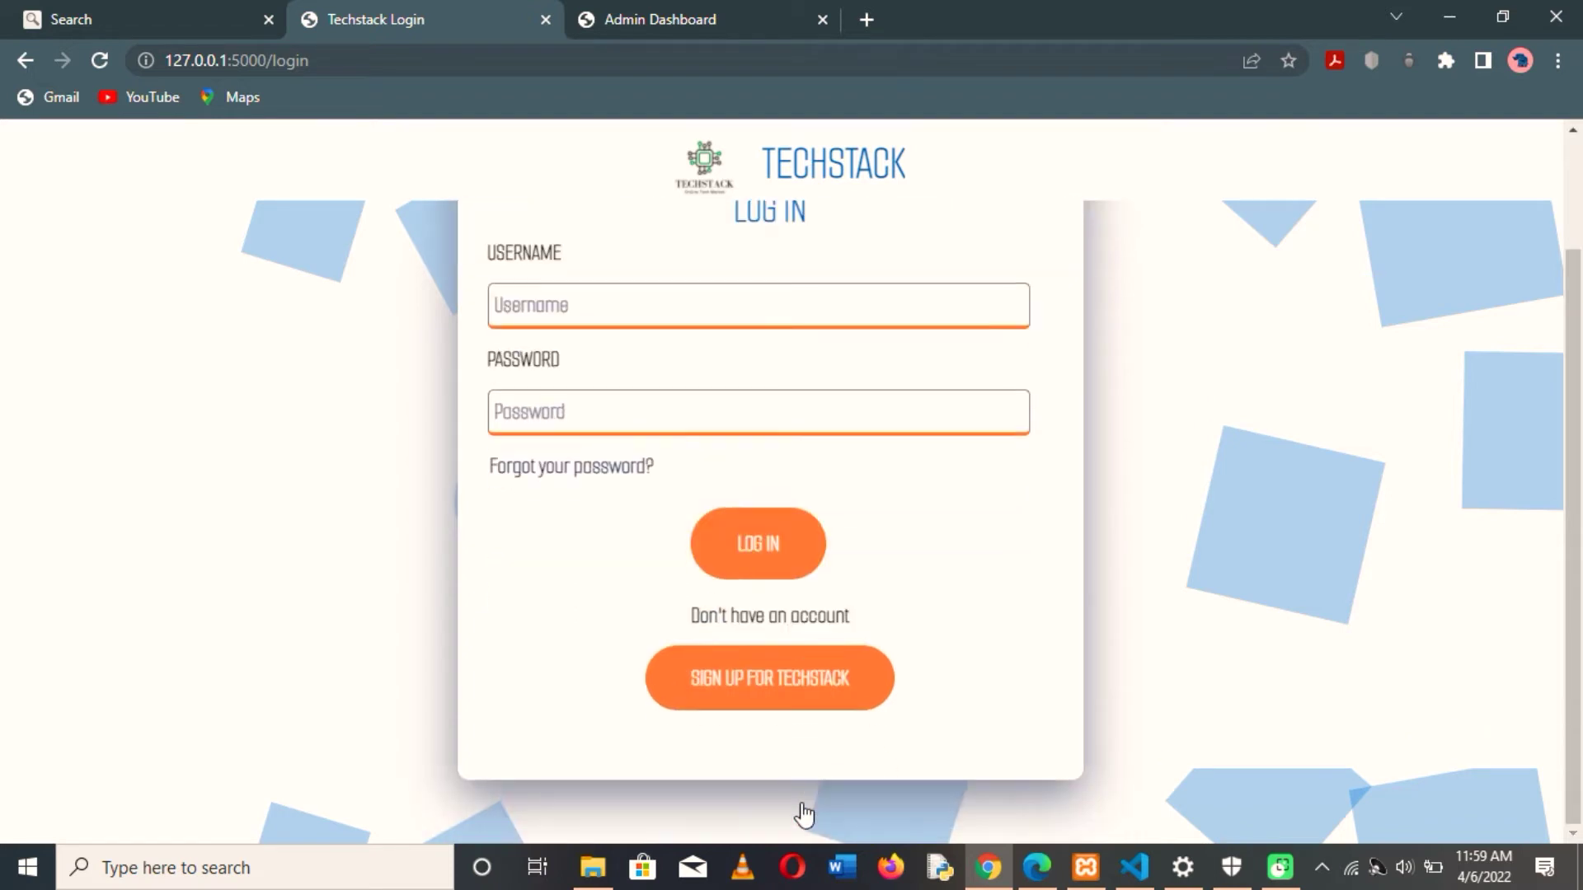
click(756, 689)
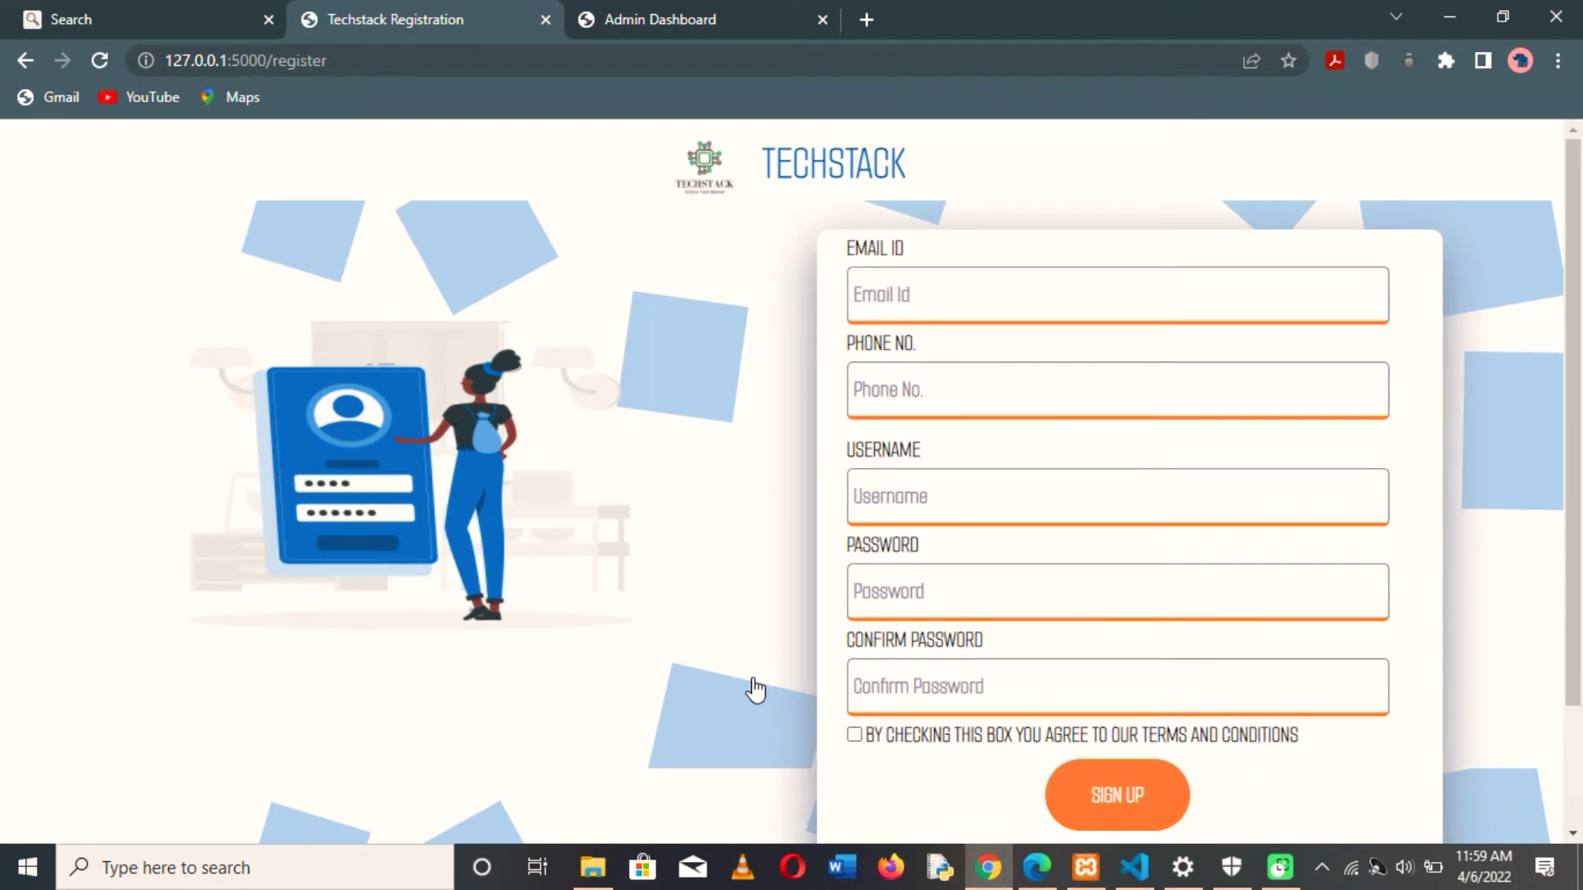
- Enter the email address and fill the phone number from Chrome's saved autofill suggestion
click(985, 282)
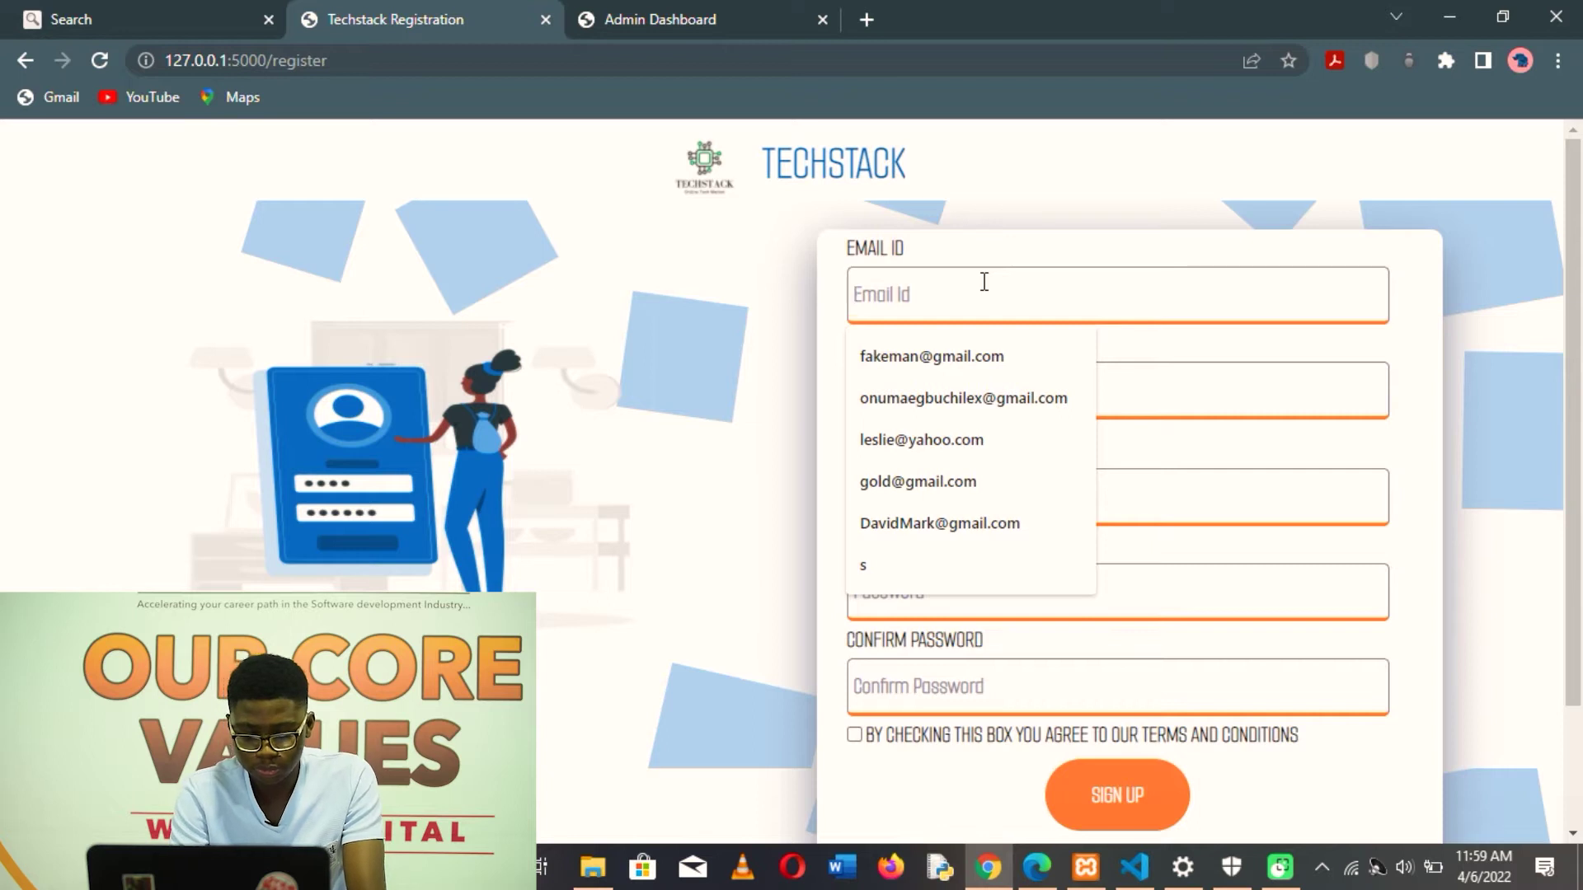
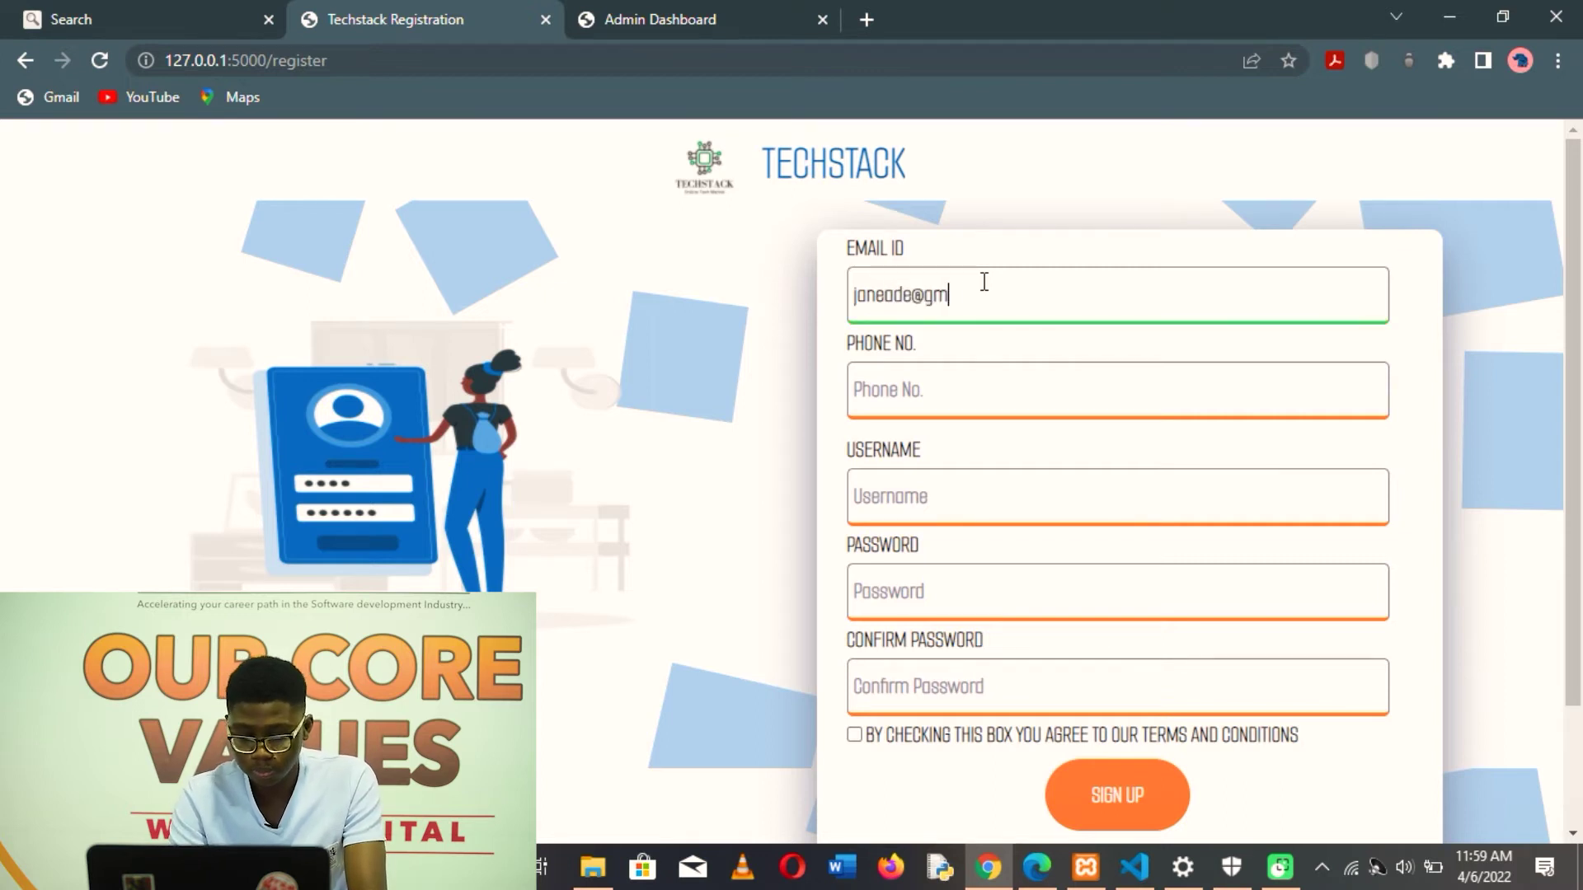
click(977, 398)
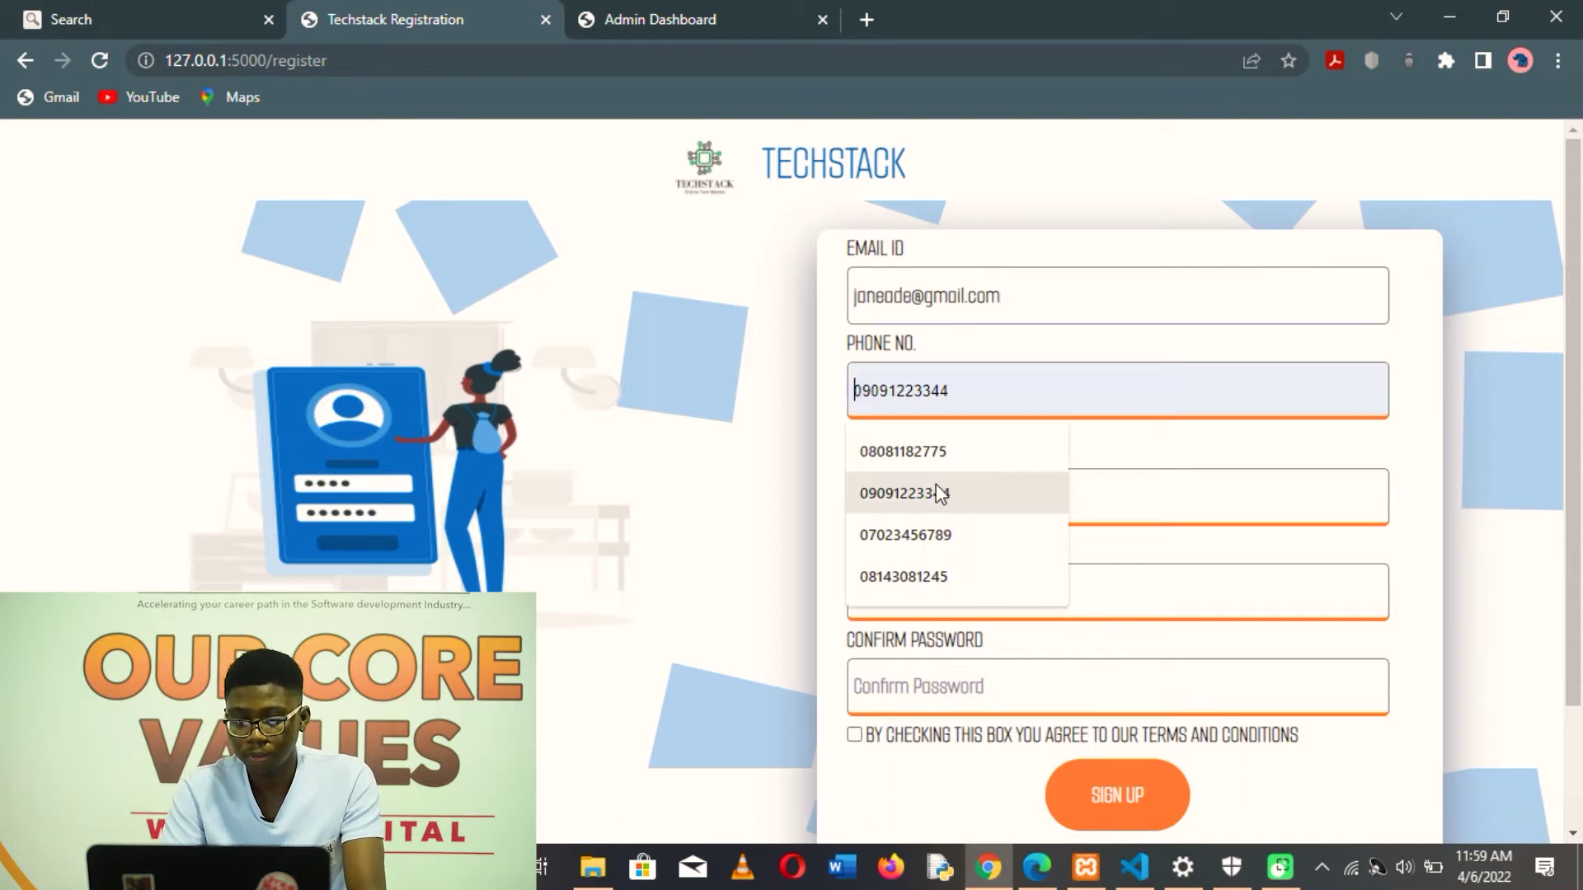
click(939, 493)
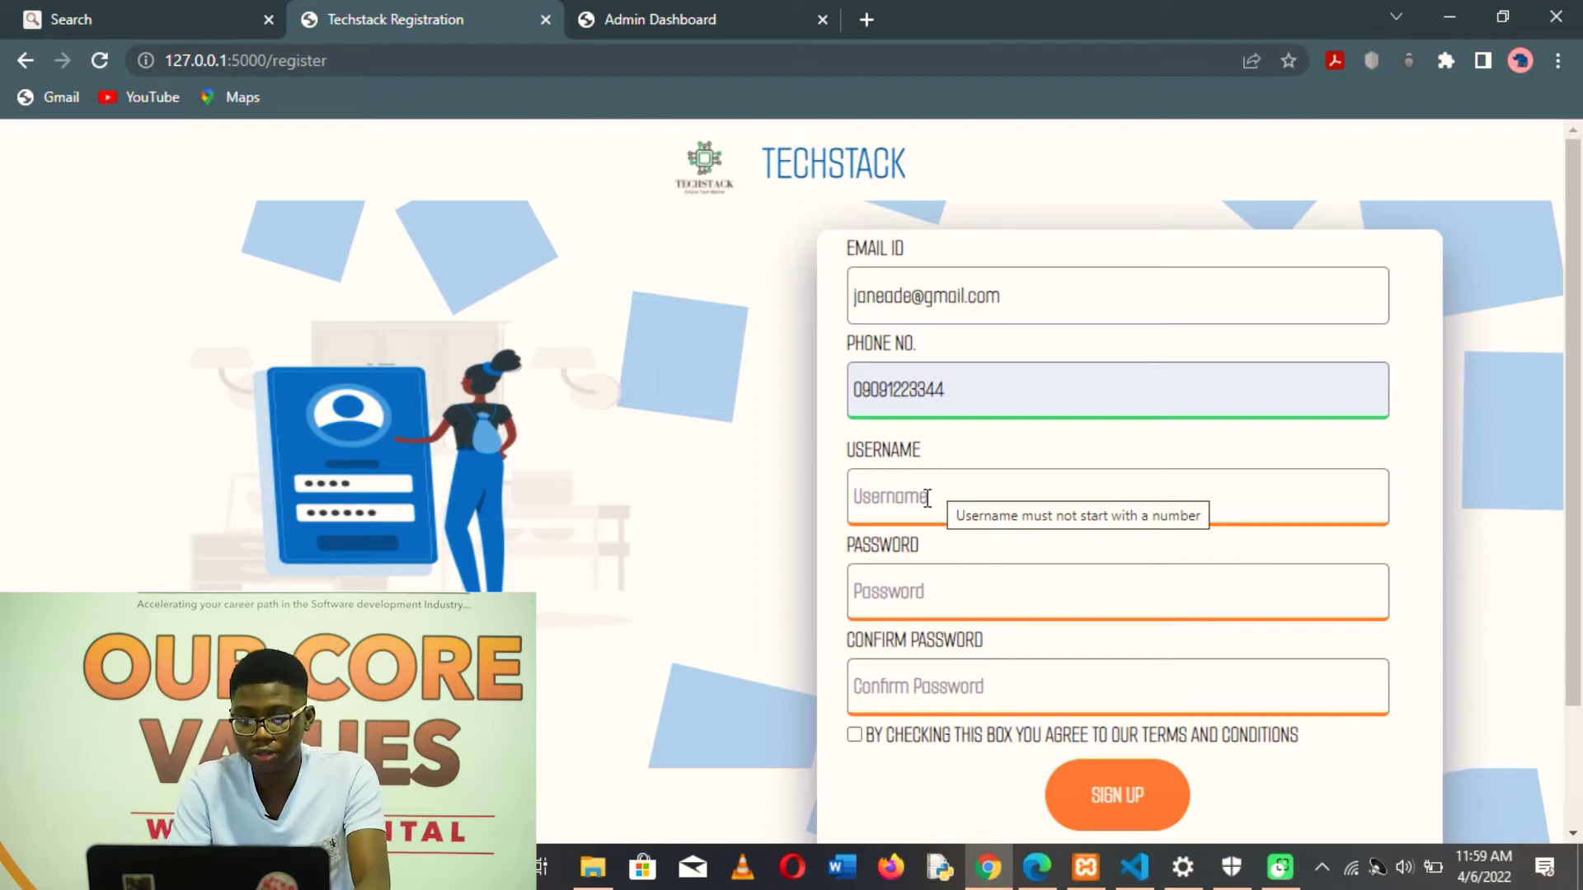
- Replace the taken autofilled username with 'Jane', then tab on to the password fields
click(928, 496)
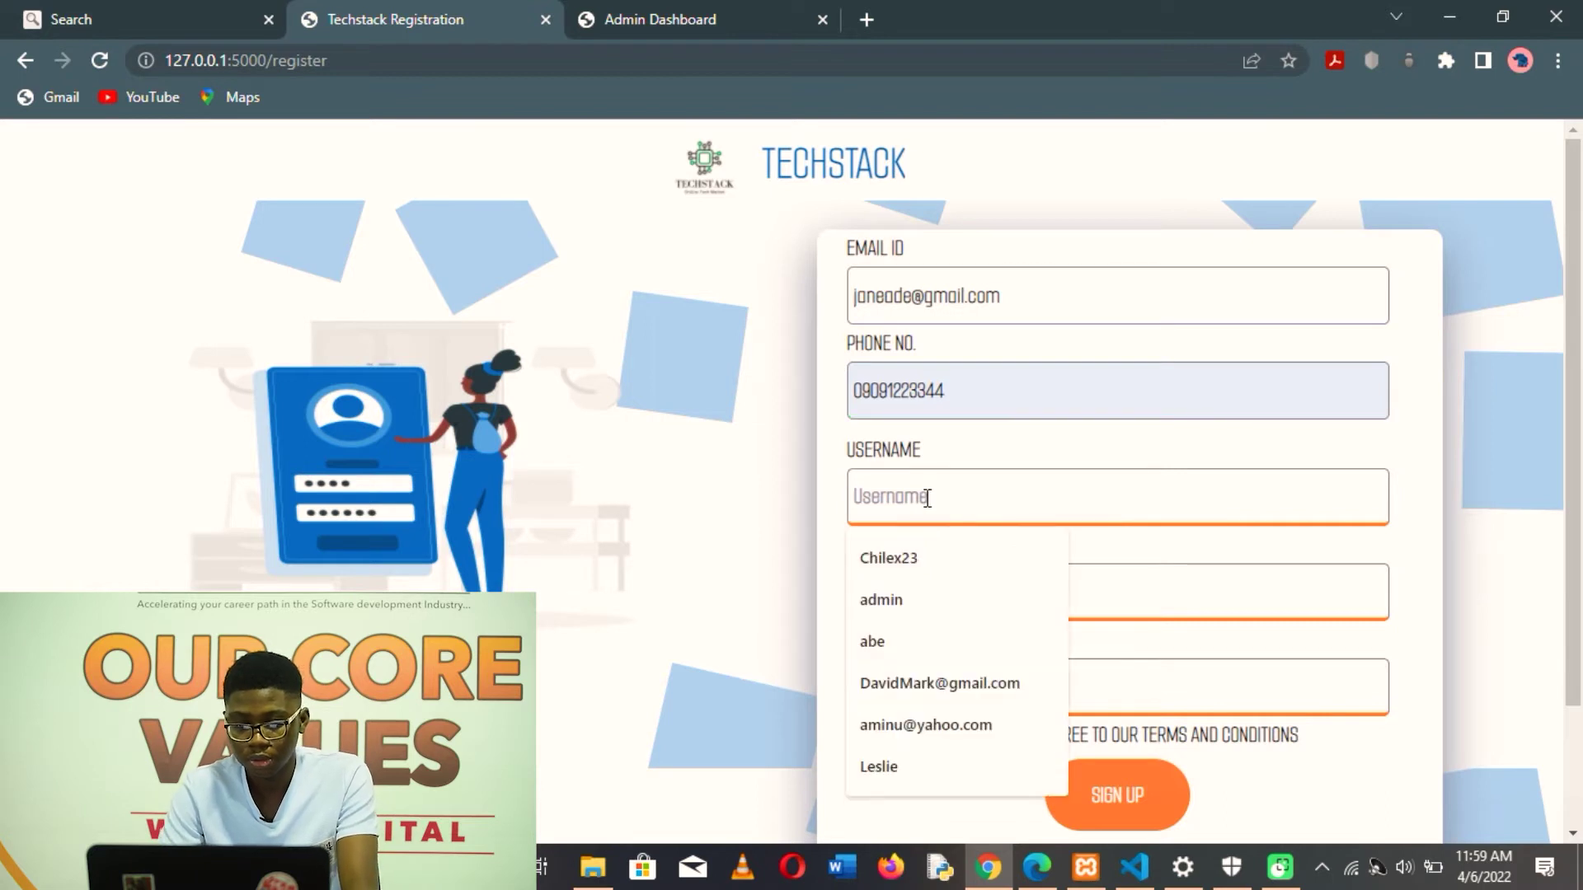
click(924, 557)
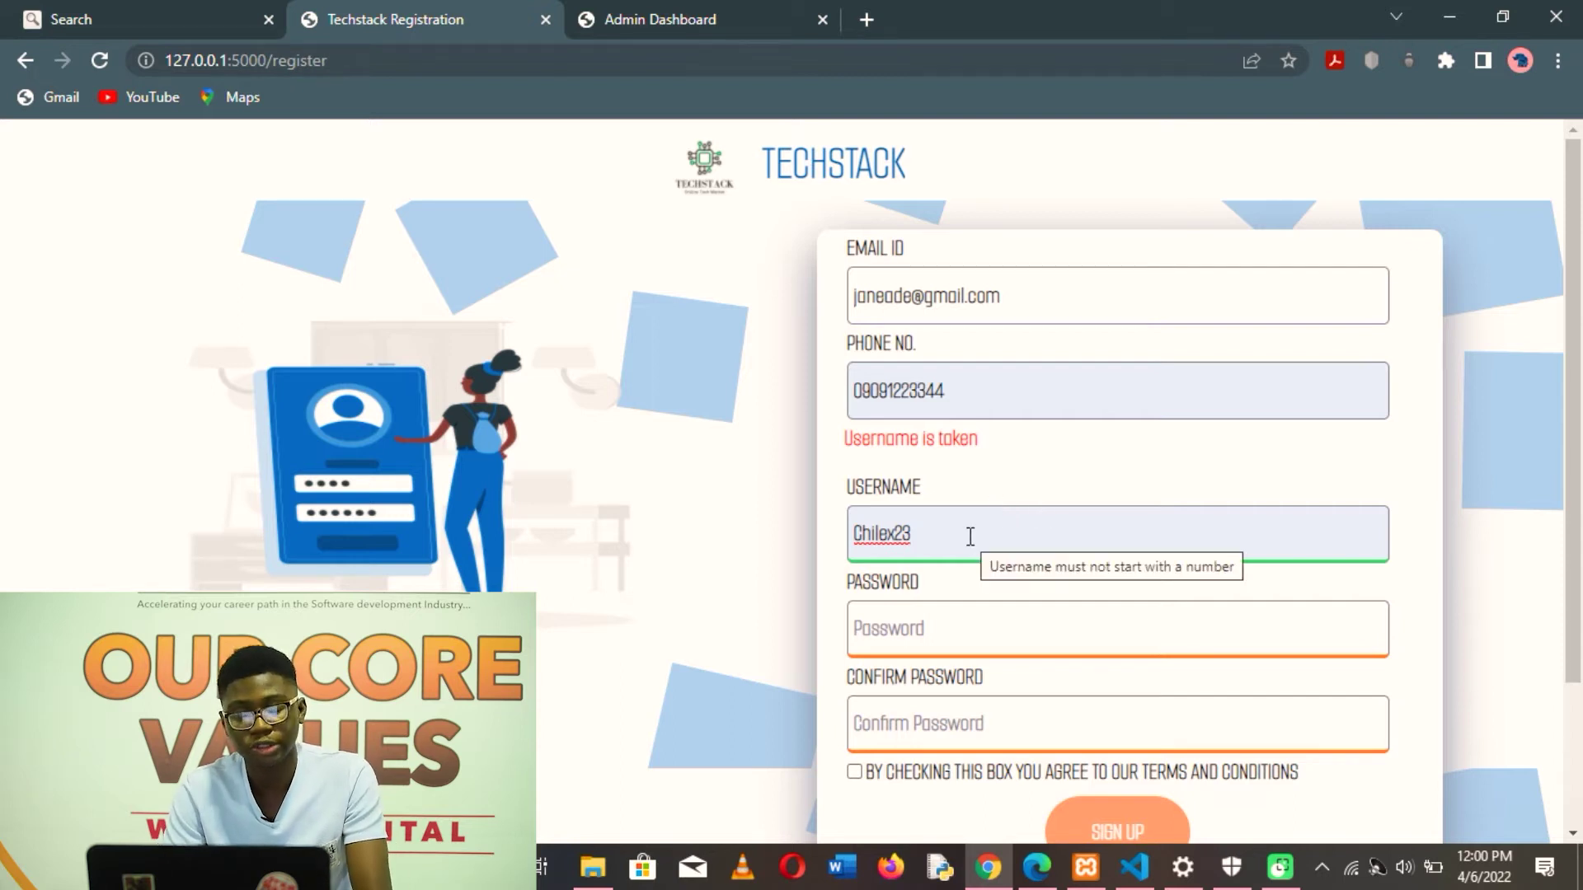
double_click(972, 536)
key(BackSpace)
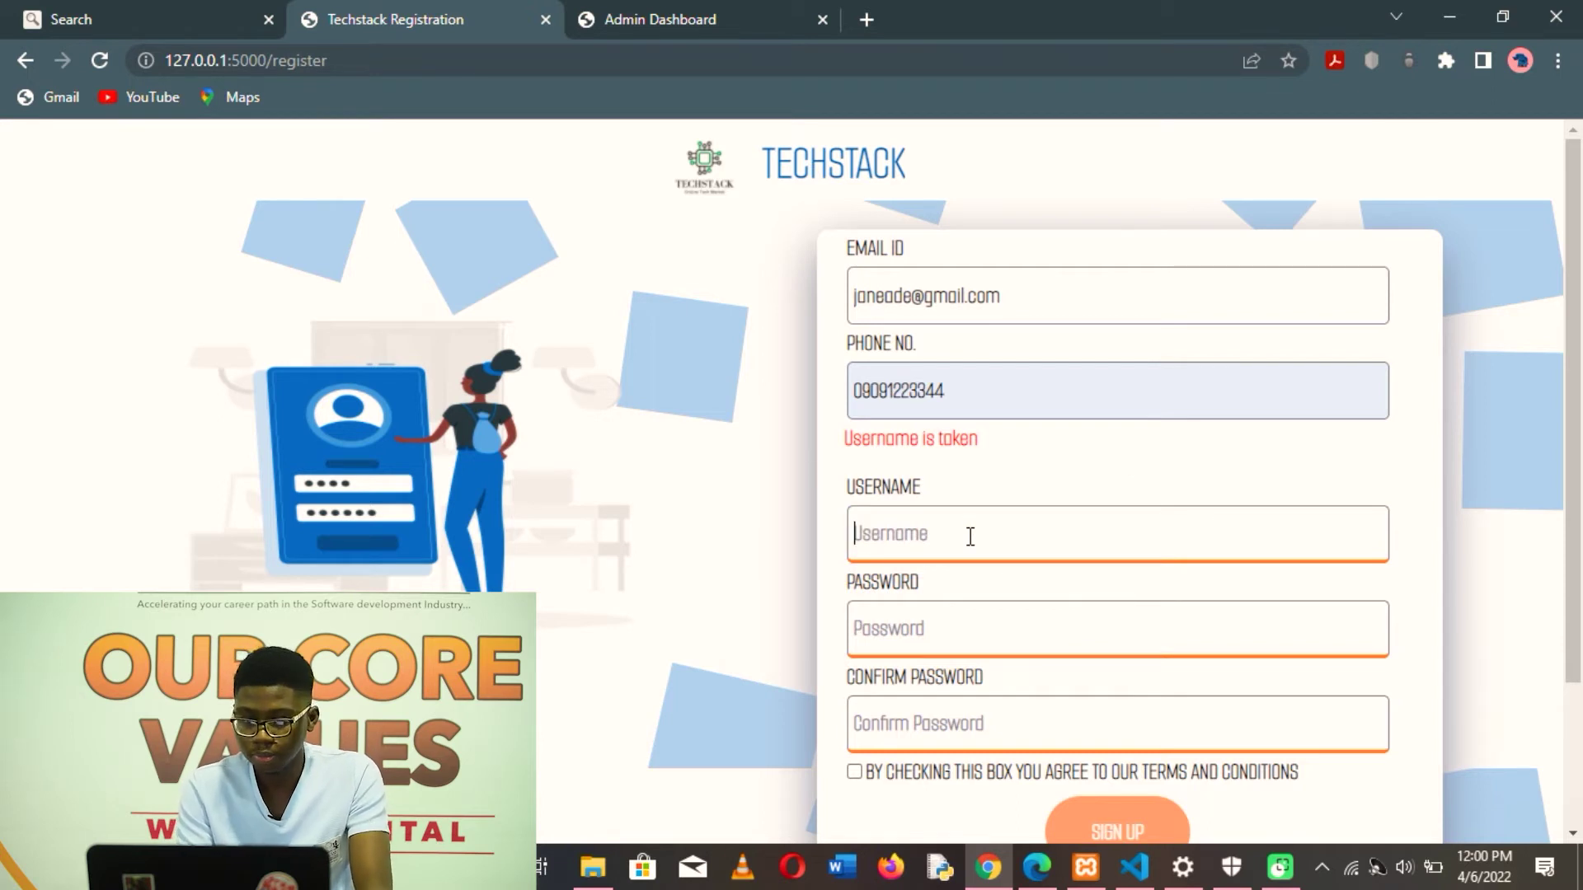
text(jane)
key(BackSpace)
key(BackSpace)
key(BackSpace)
key(BackSpace)
text(Jane)
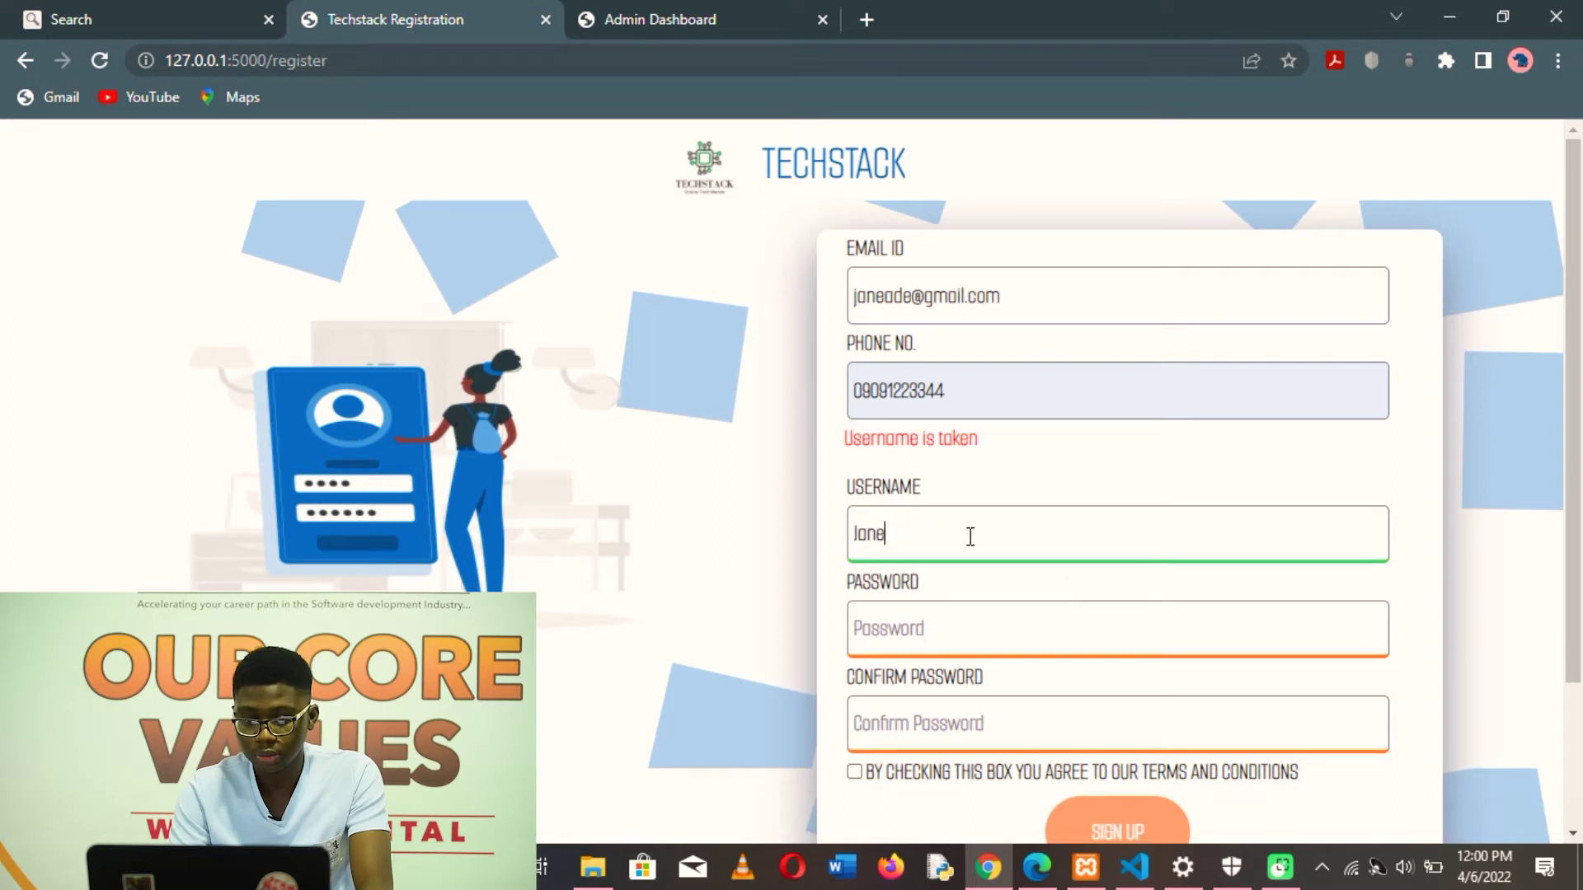
key(Tab)
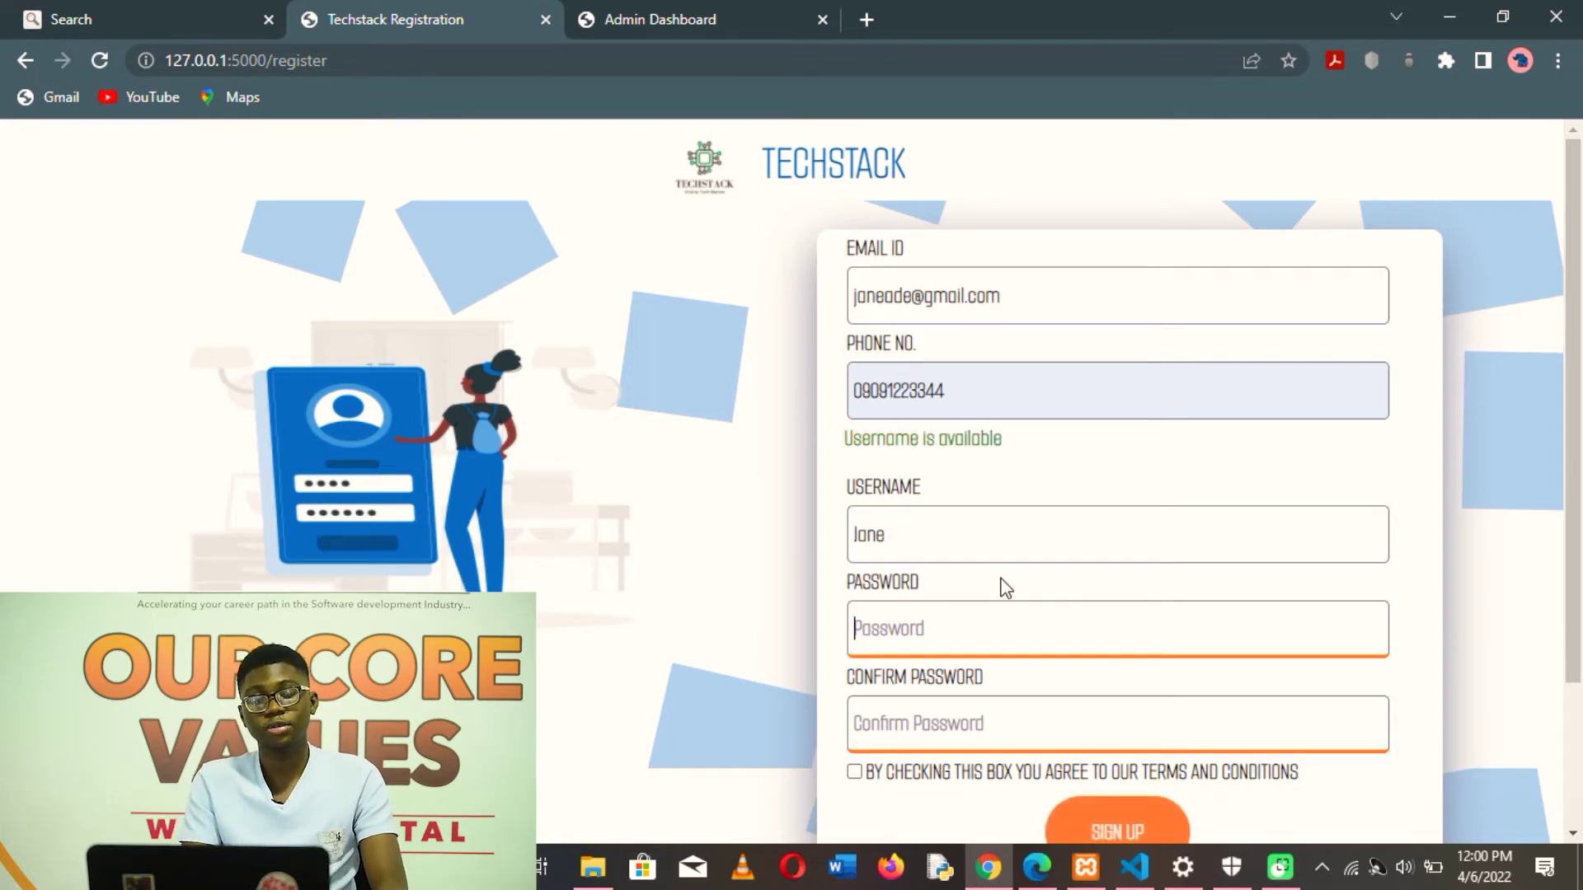
key(Tab)
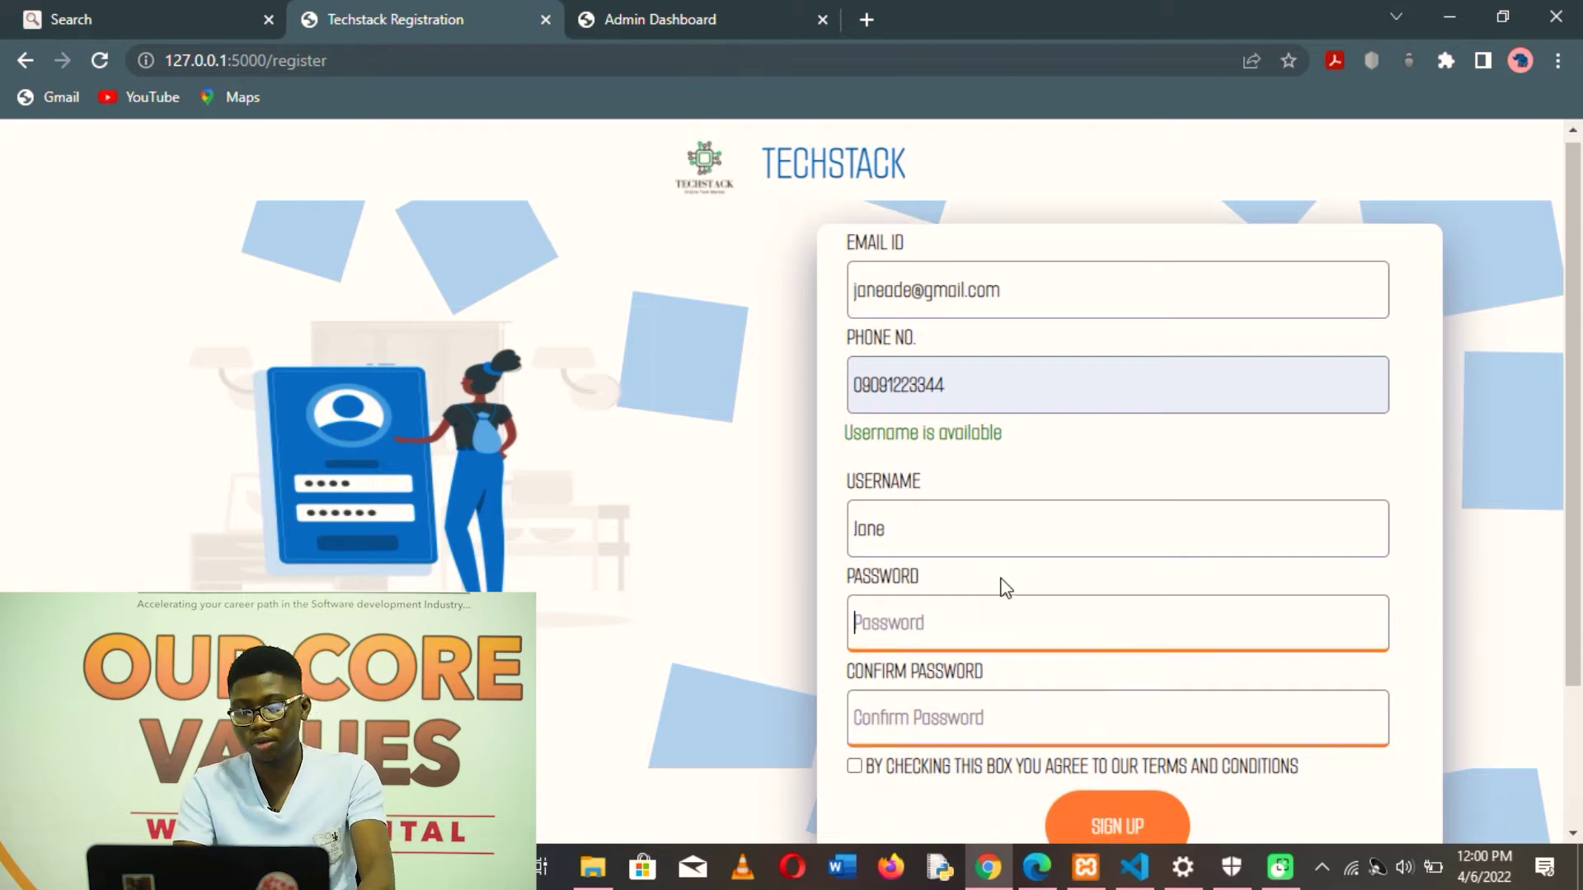
- Type the account password into Password and Confirm Password
scroll(1015, 618, down, 1)
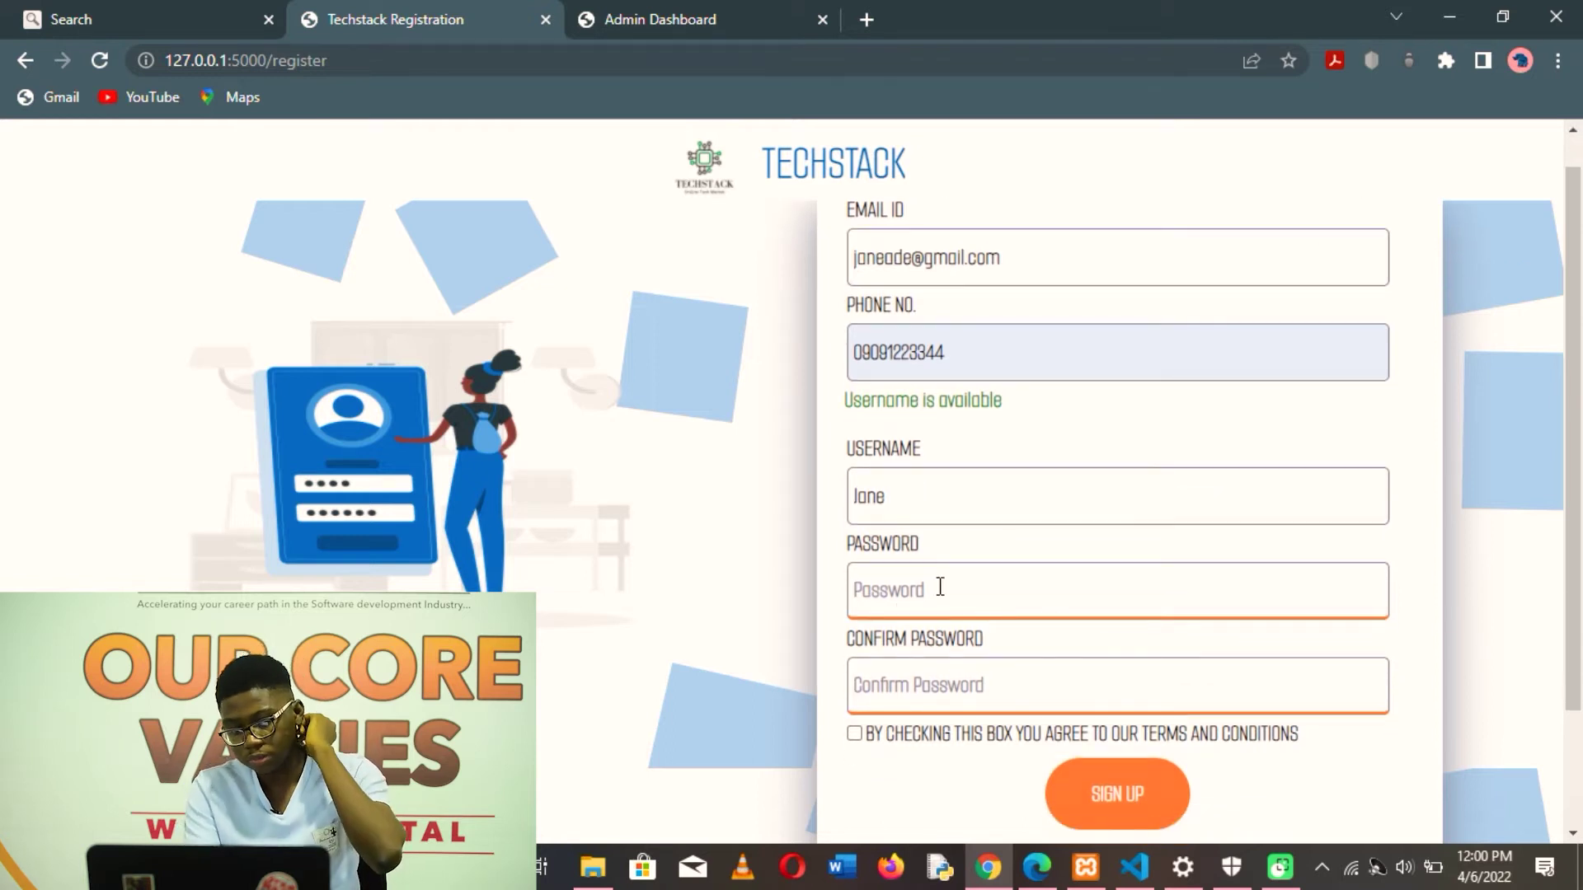
mouse_move(940, 587)
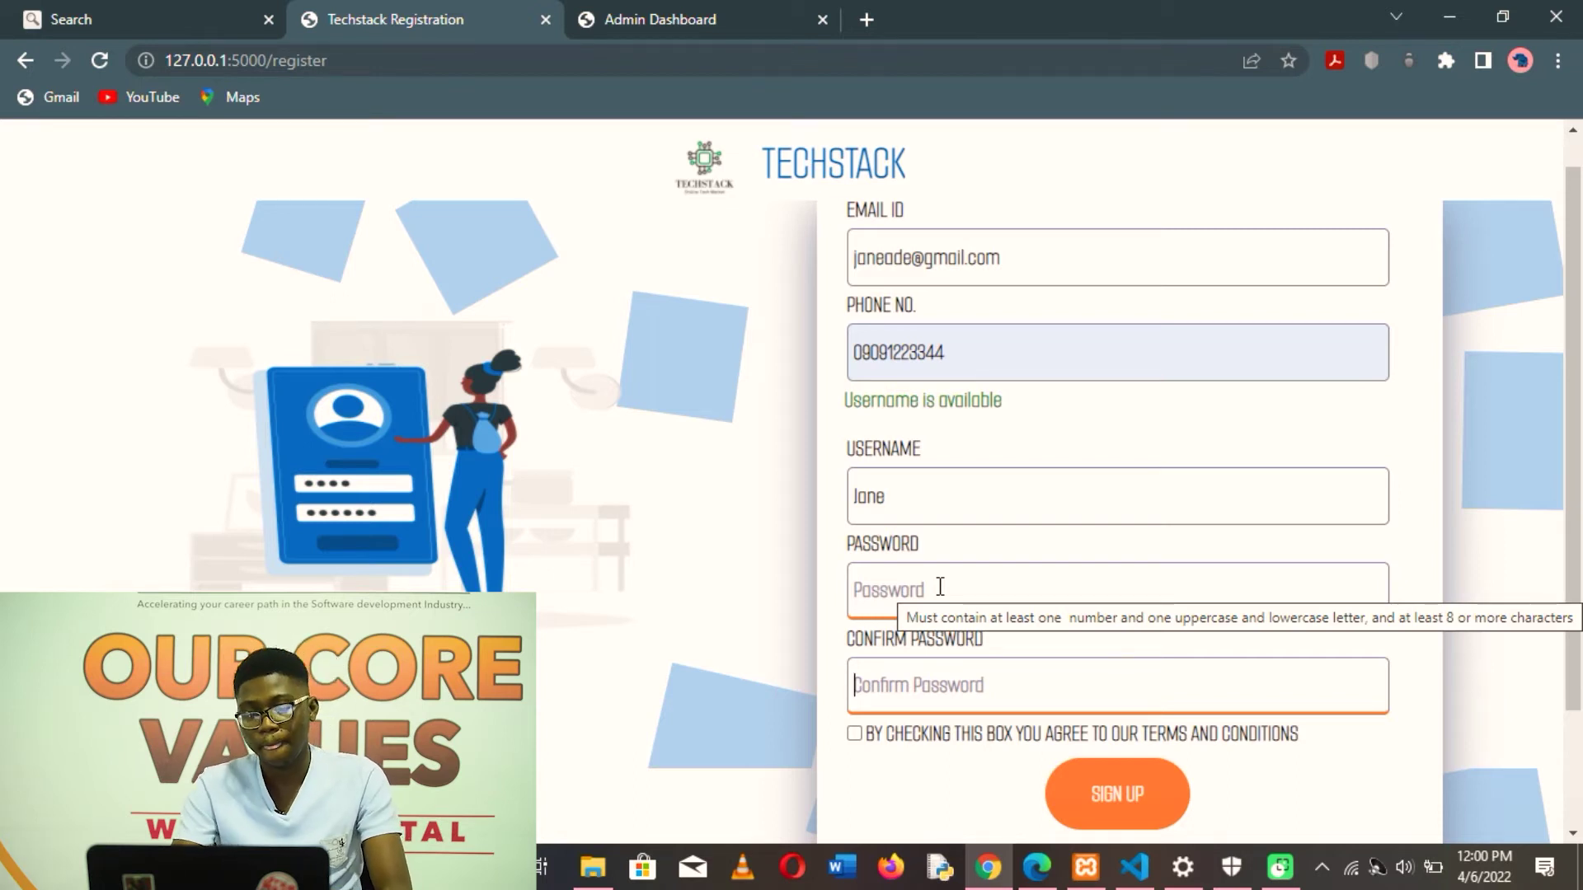
click(920, 587)
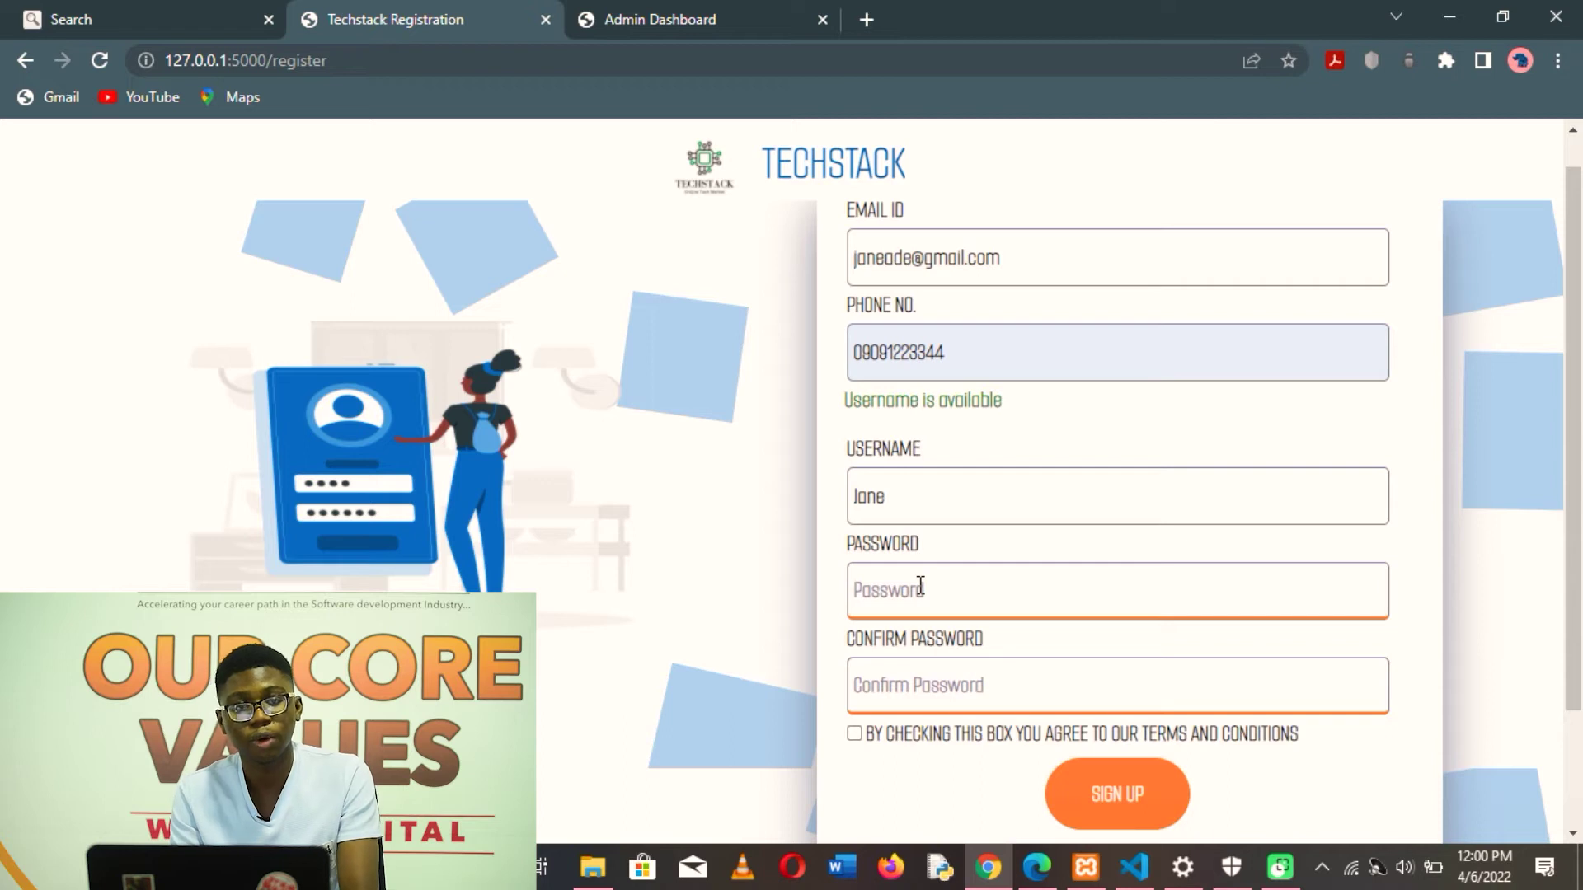
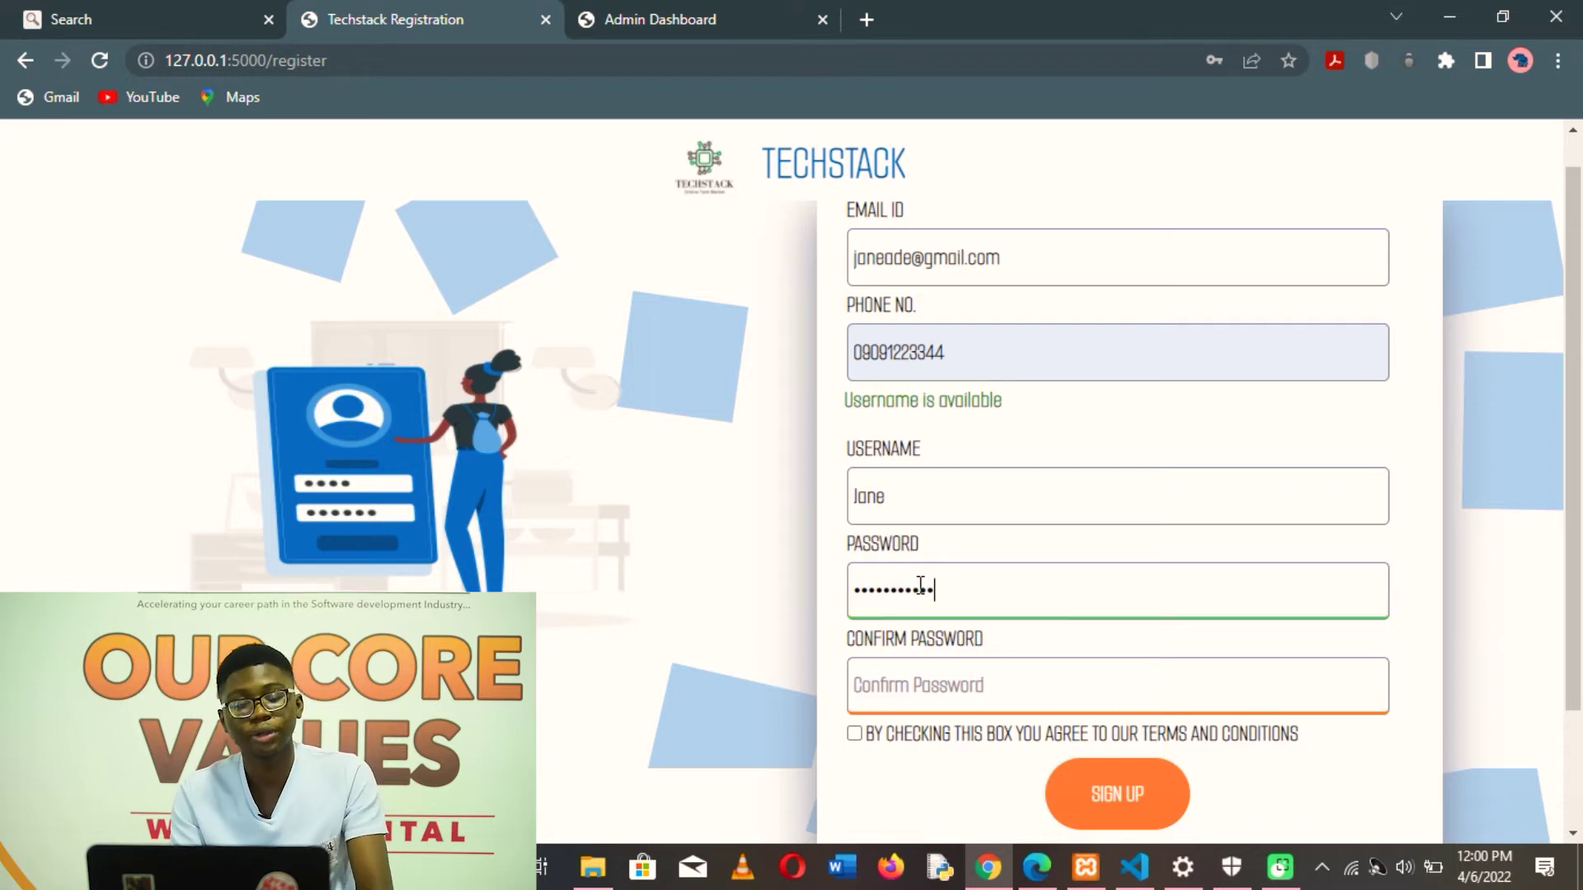
click(936, 694)
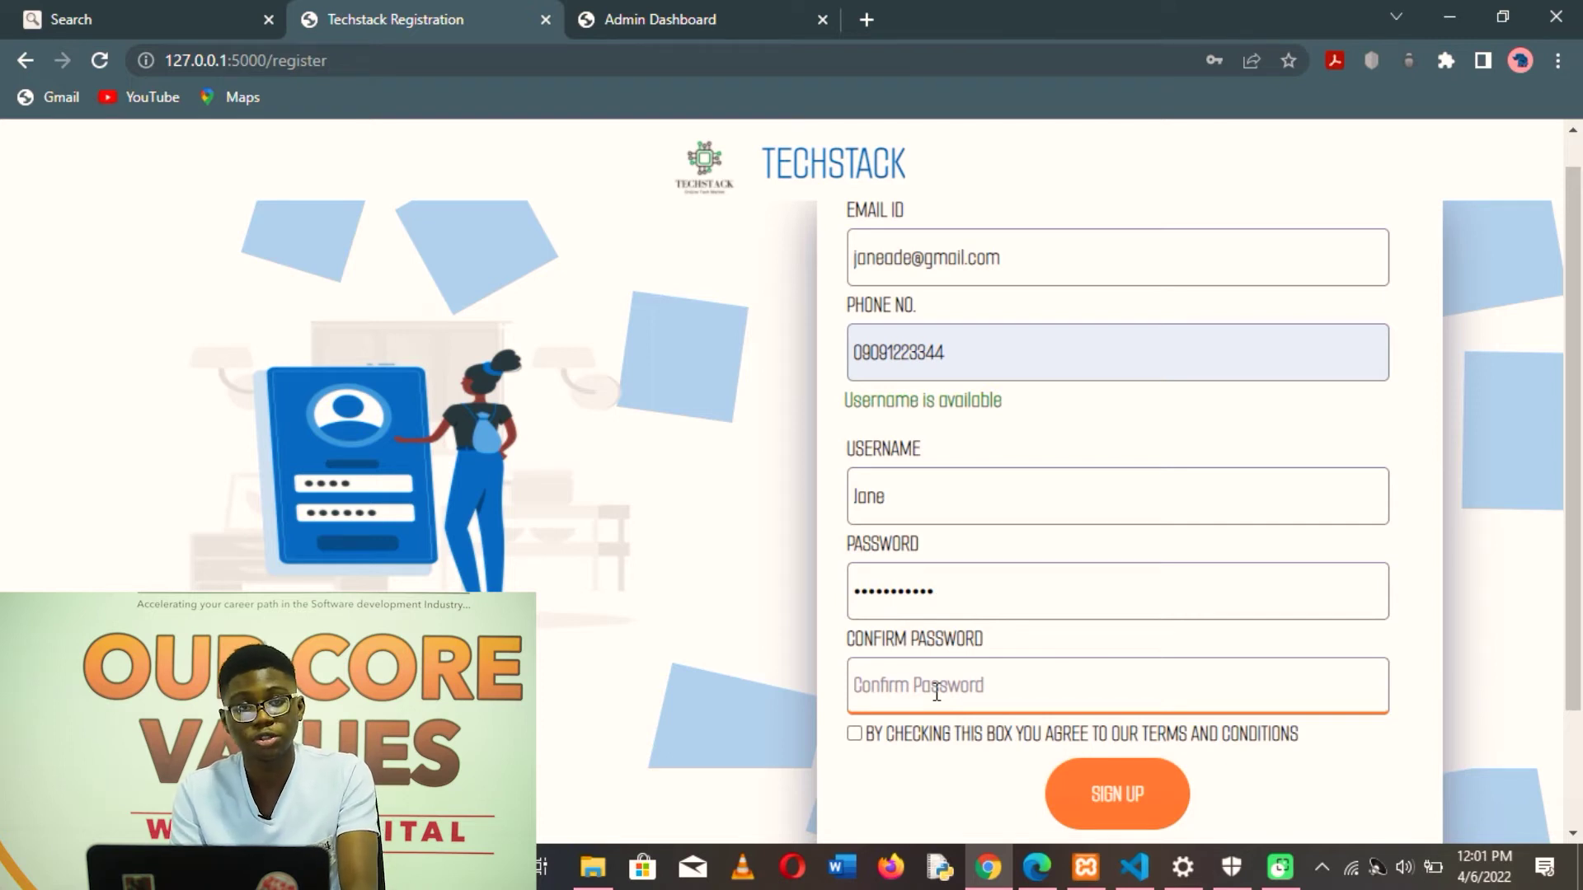
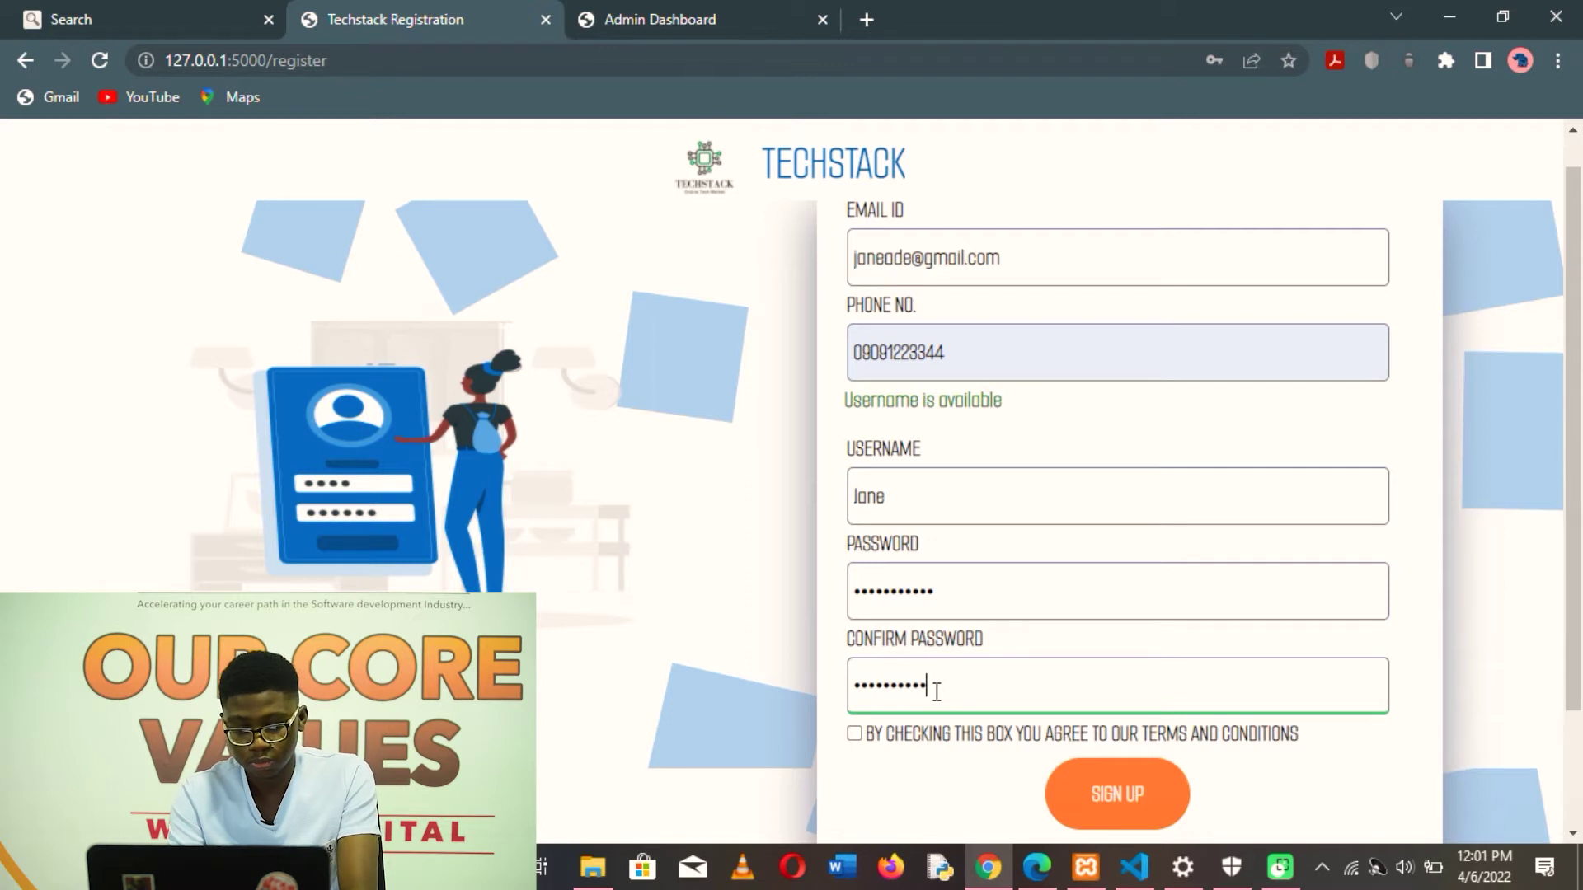
- Agree to the terms and conditions and submit the SIGN UP form
click(865, 741)
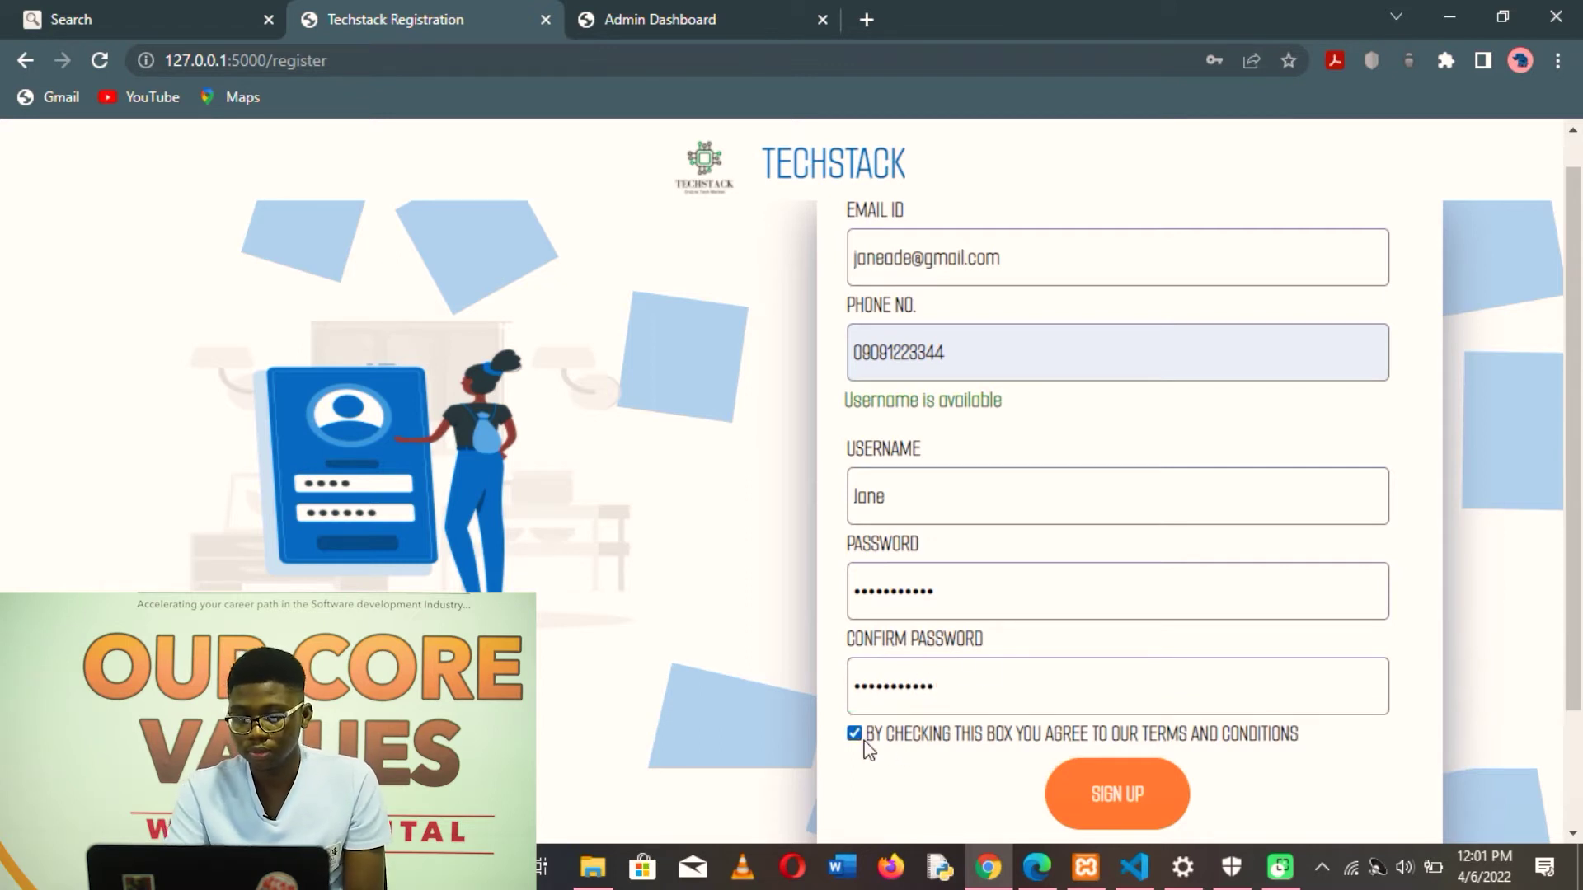
scroll(1166, 610, down, 2)
click(1155, 640)
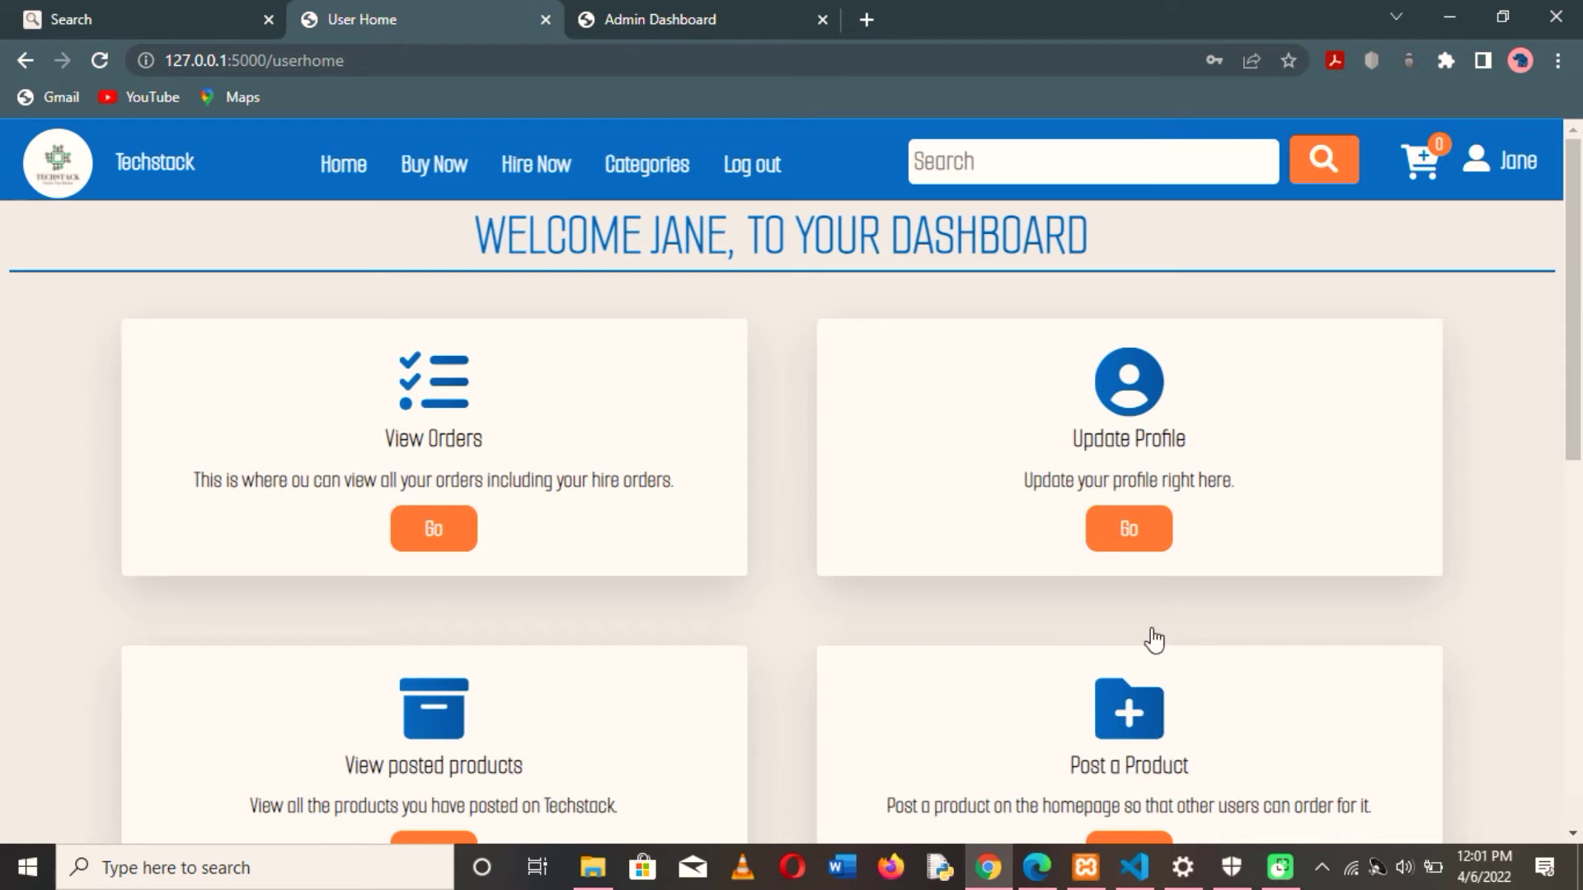
- Scroll through Jane's new userhome dashboard after registration completes
scroll(1152, 633, down, 4)
scroll(1155, 640, up, 4)
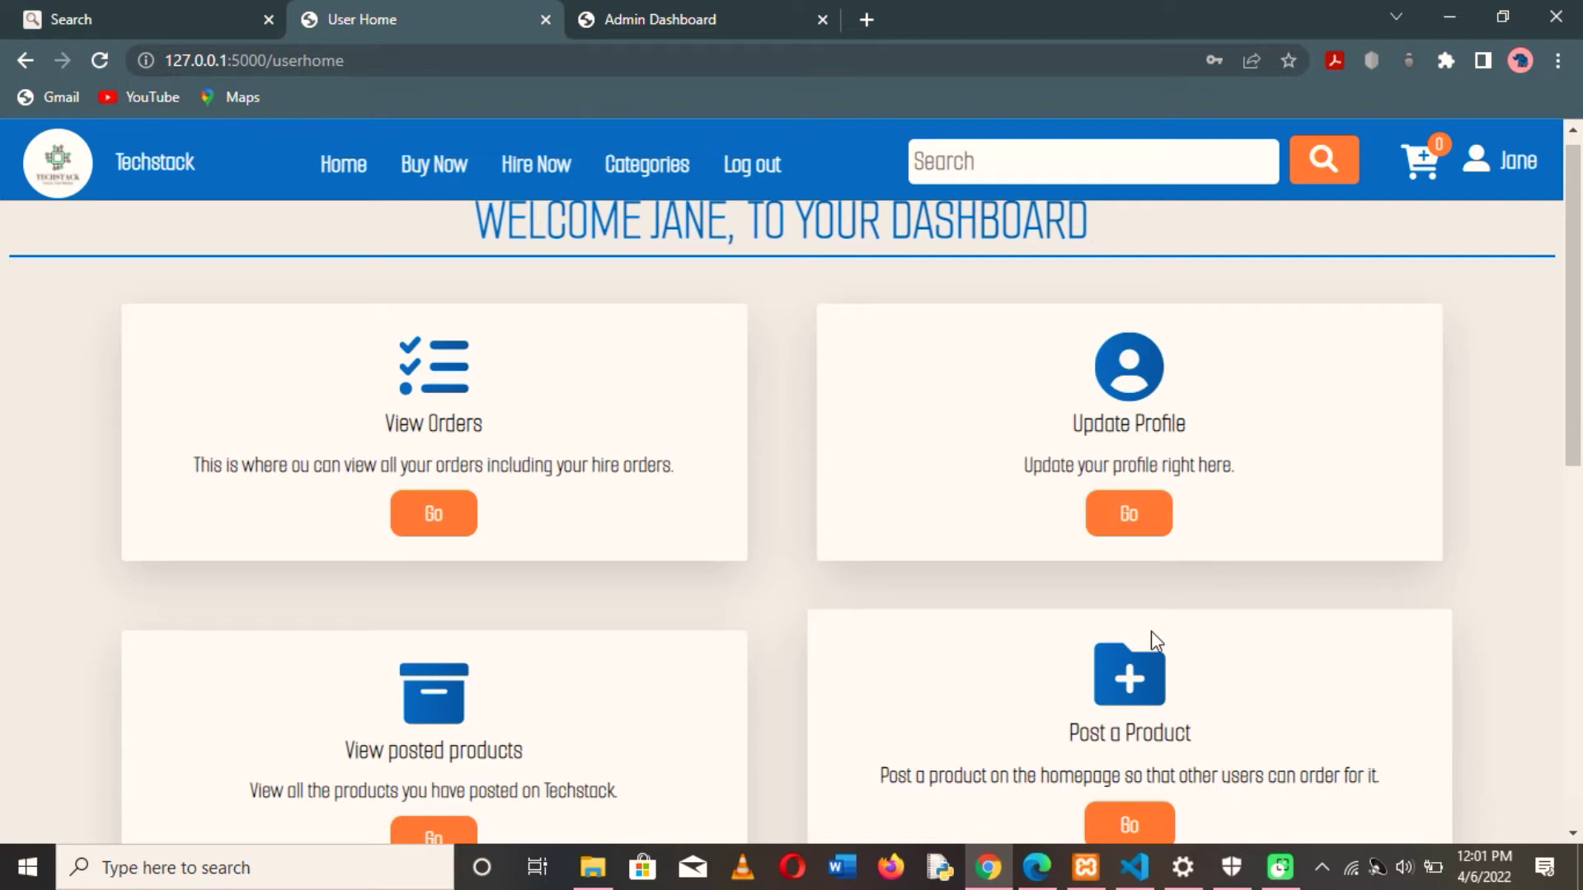
drag(1150, 566, 1134, 498)
- Open the Update Profile form and attach profile2.jpg as the profile image
click(1137, 510)
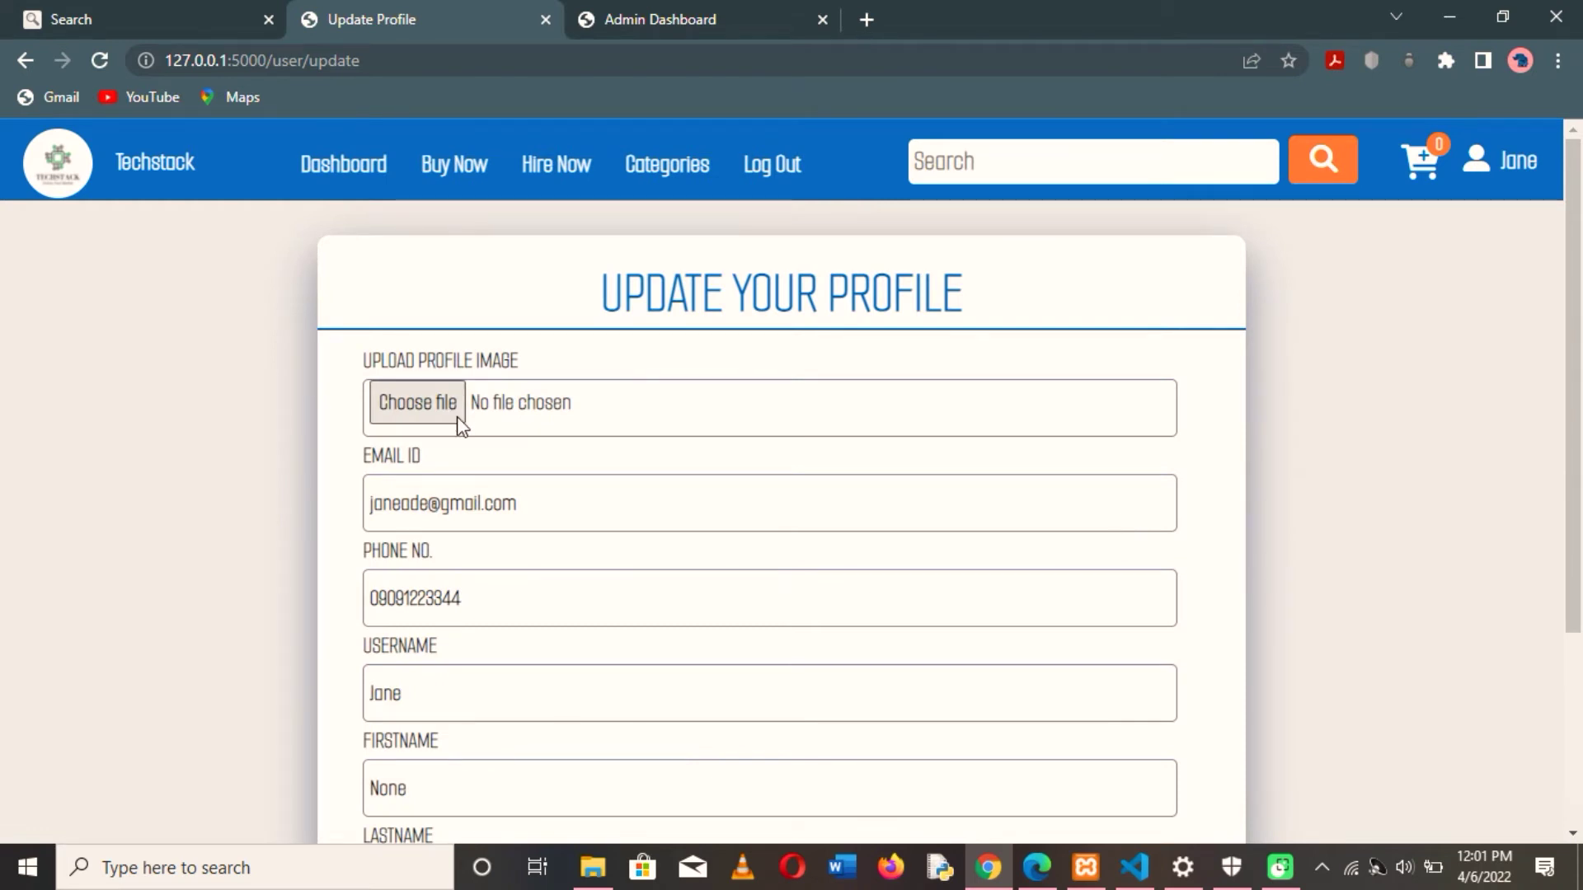
scroll(506, 475, down, 1)
scroll(508, 476, up, 1)
click(419, 402)
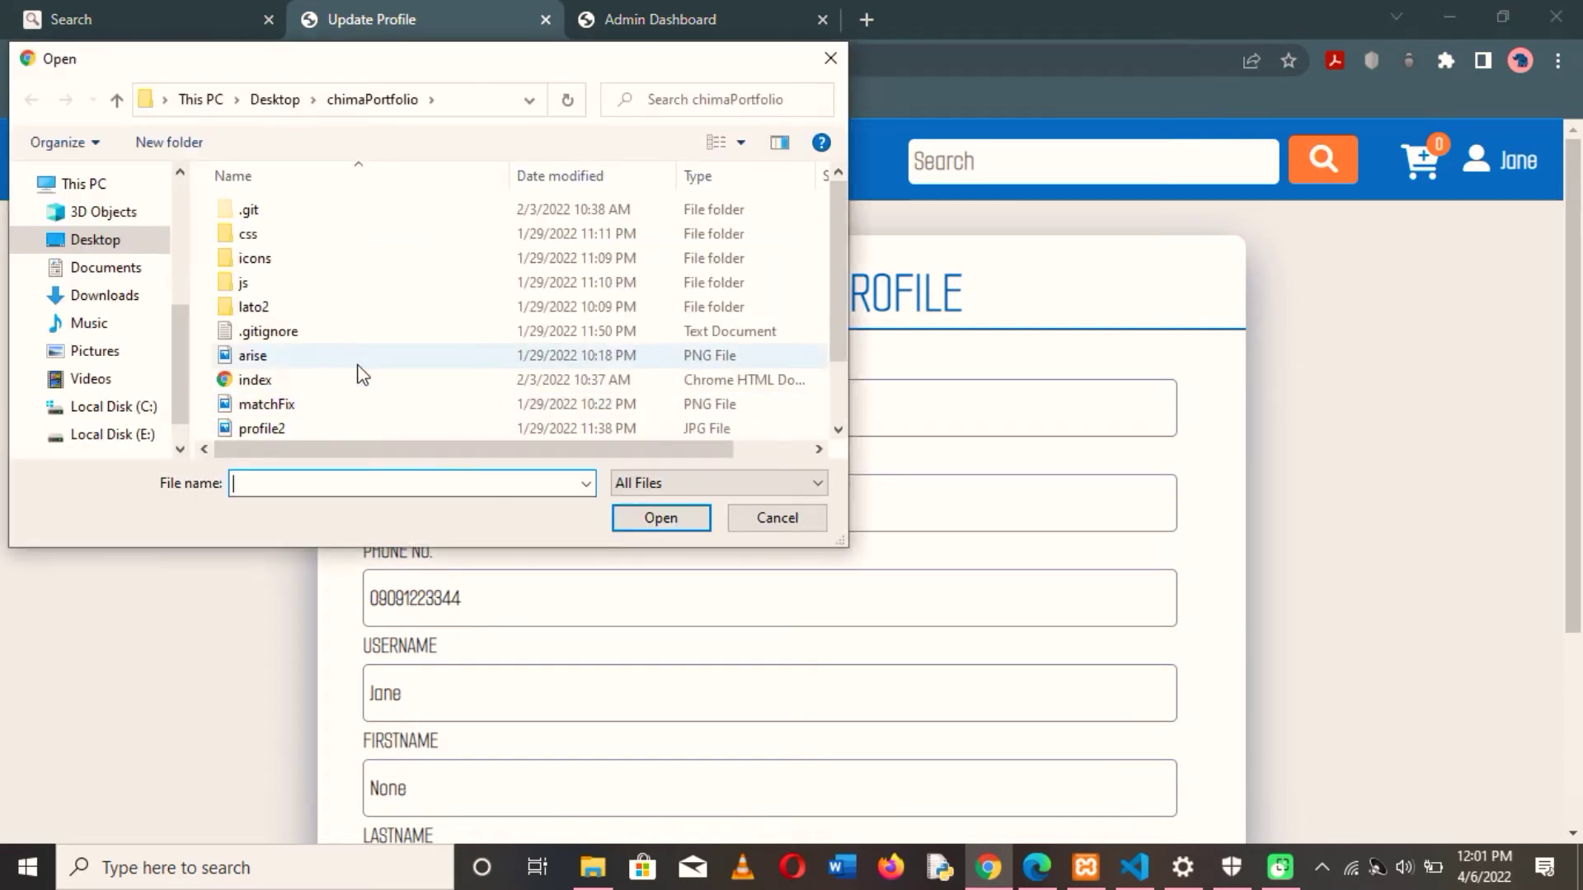
click(348, 427)
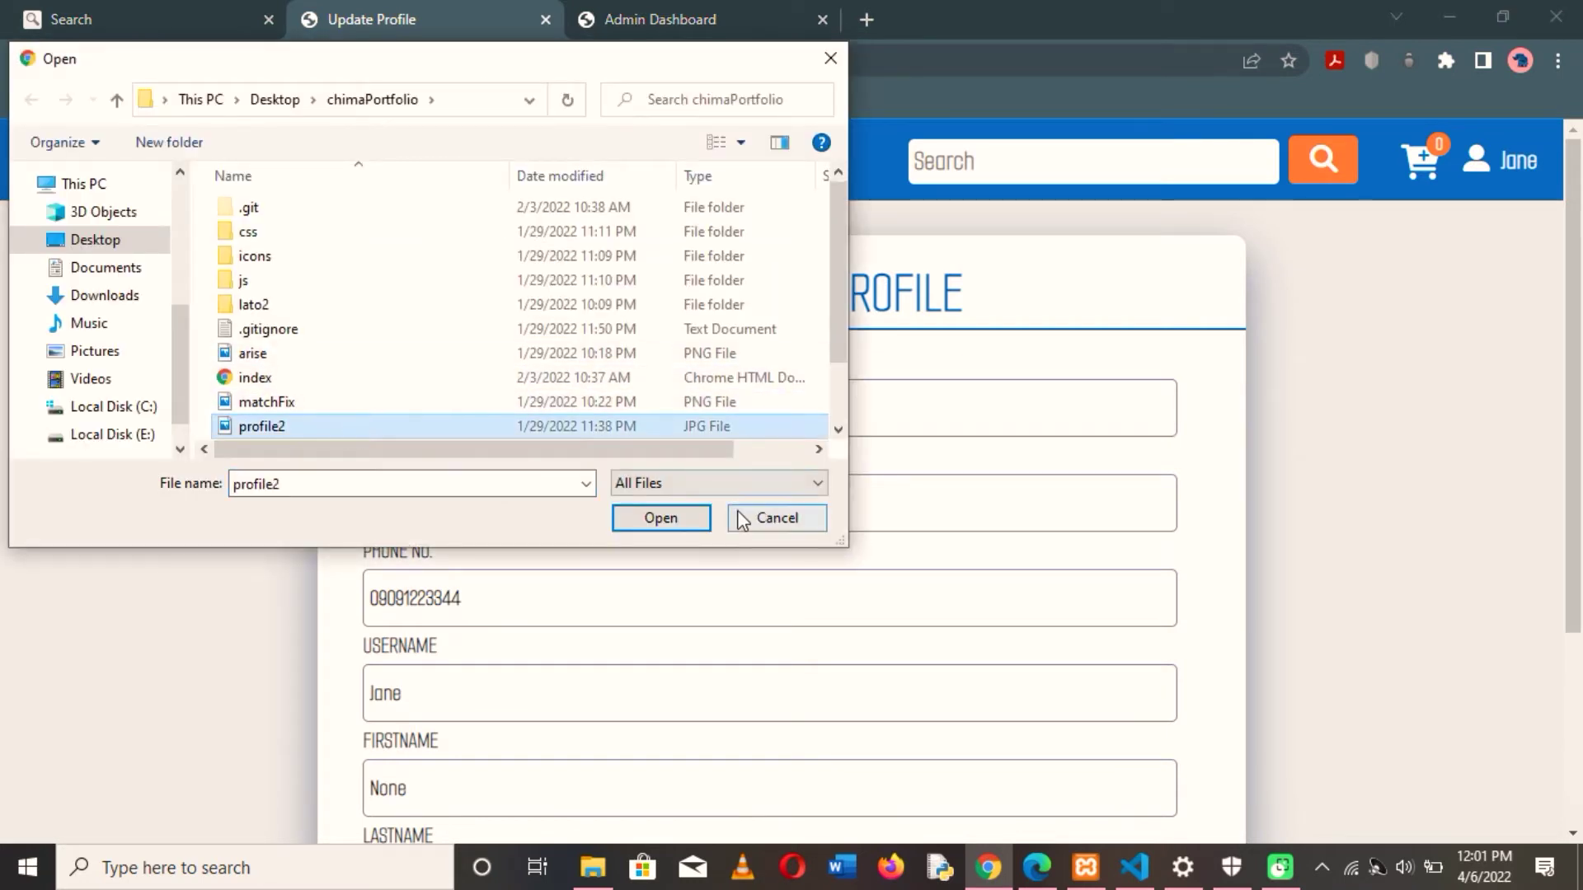
click(671, 518)
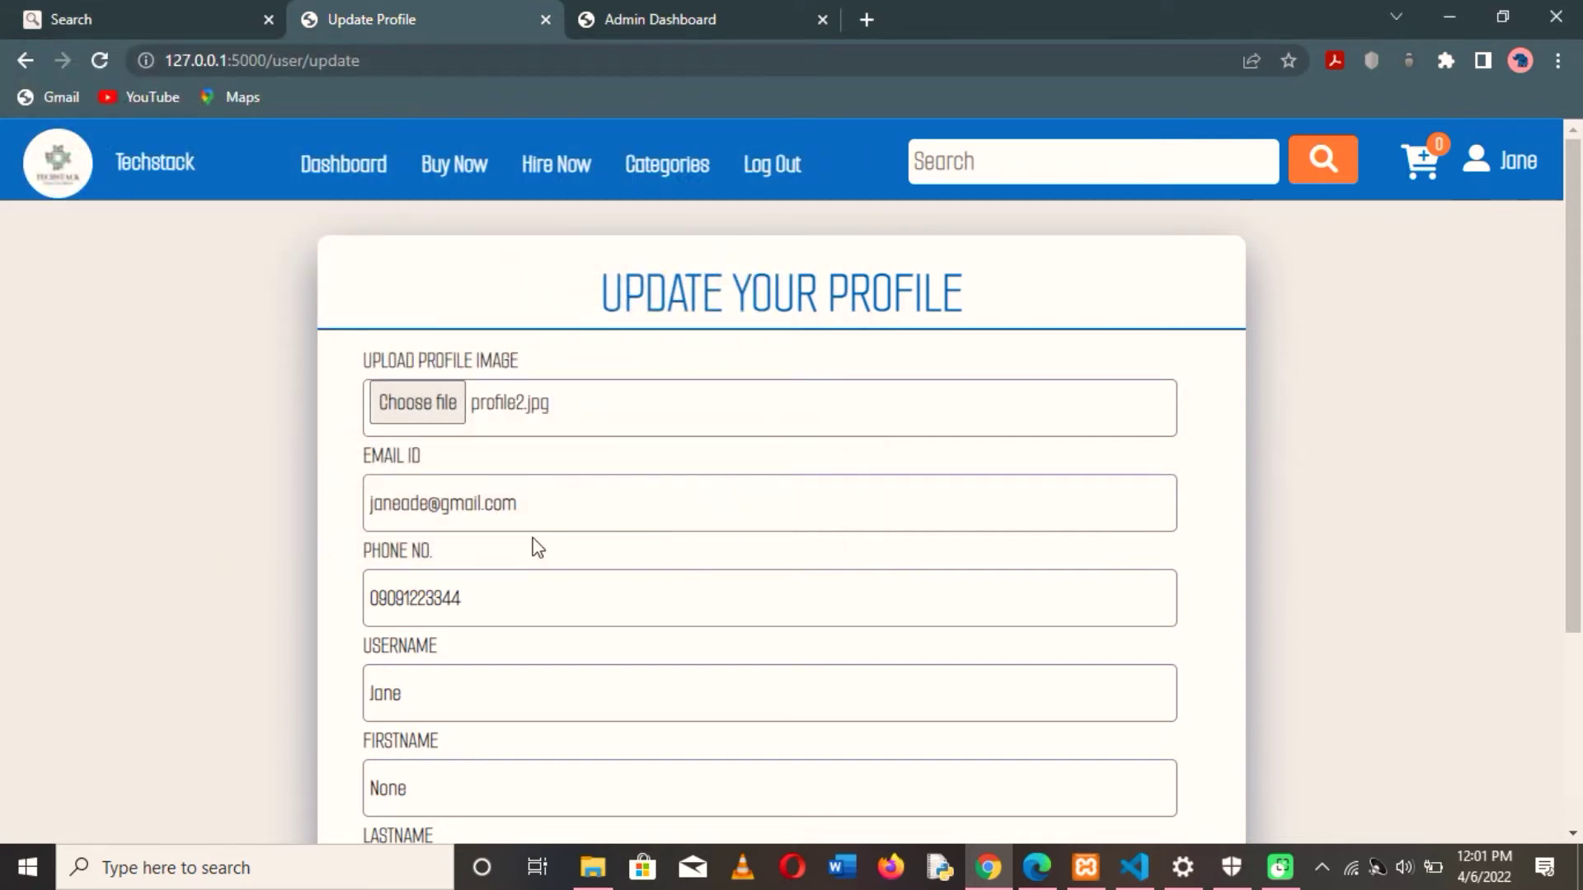
- Clear the placeholder first name 'None' and begin typing the new first name
scroll(538, 548, down, 1)
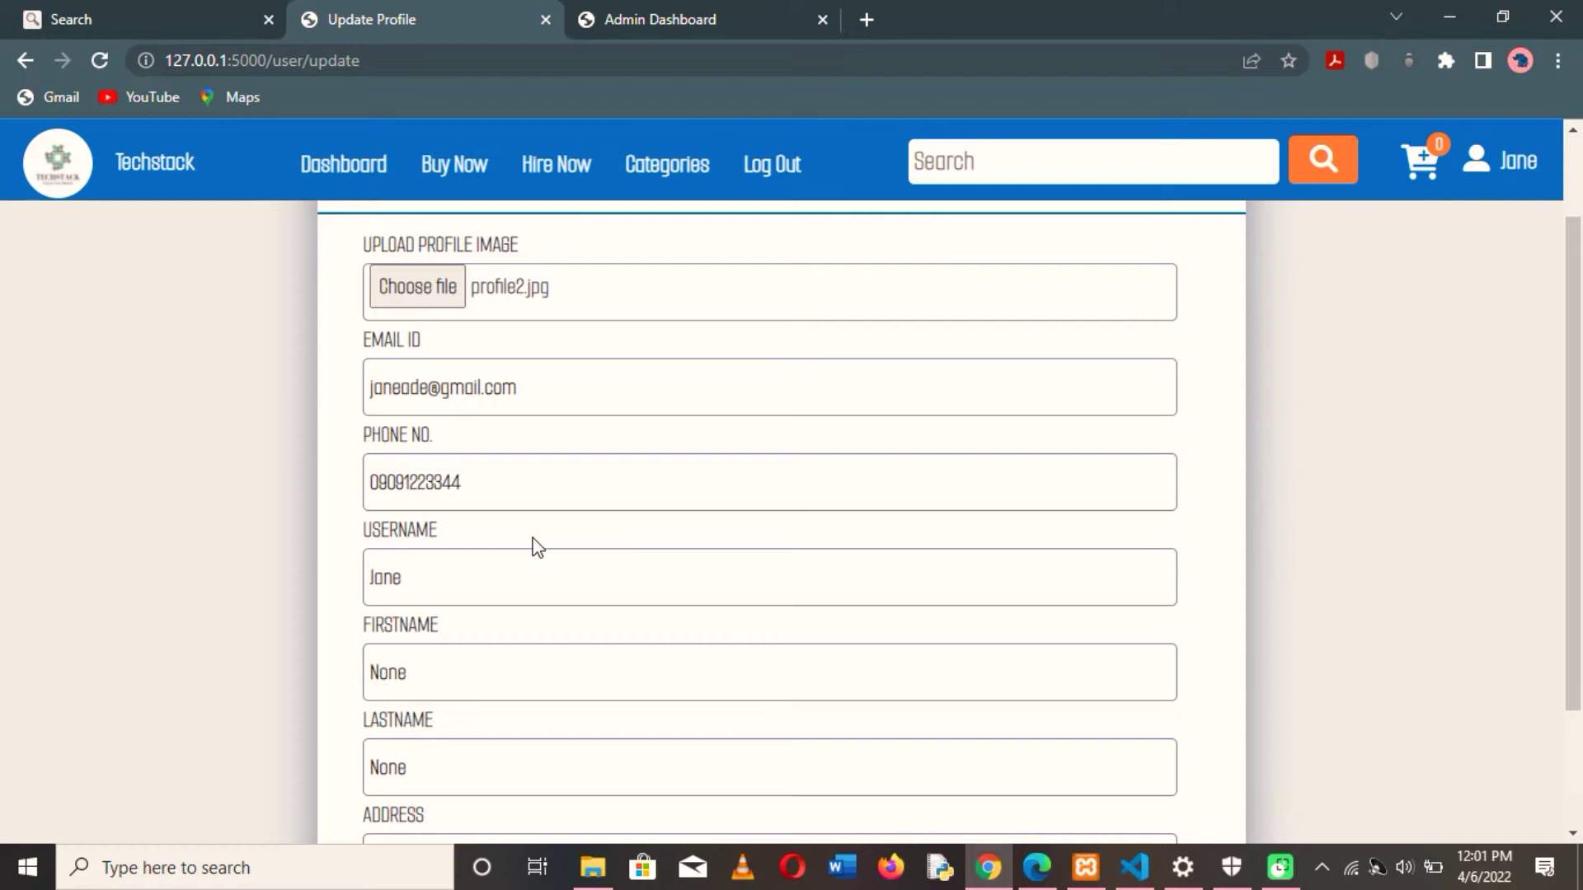
scroll(534, 545, down, 2)
click(428, 508)
key(BackSpace)
key(BackSpace)
key(BackSpace)
key(BackSpace)
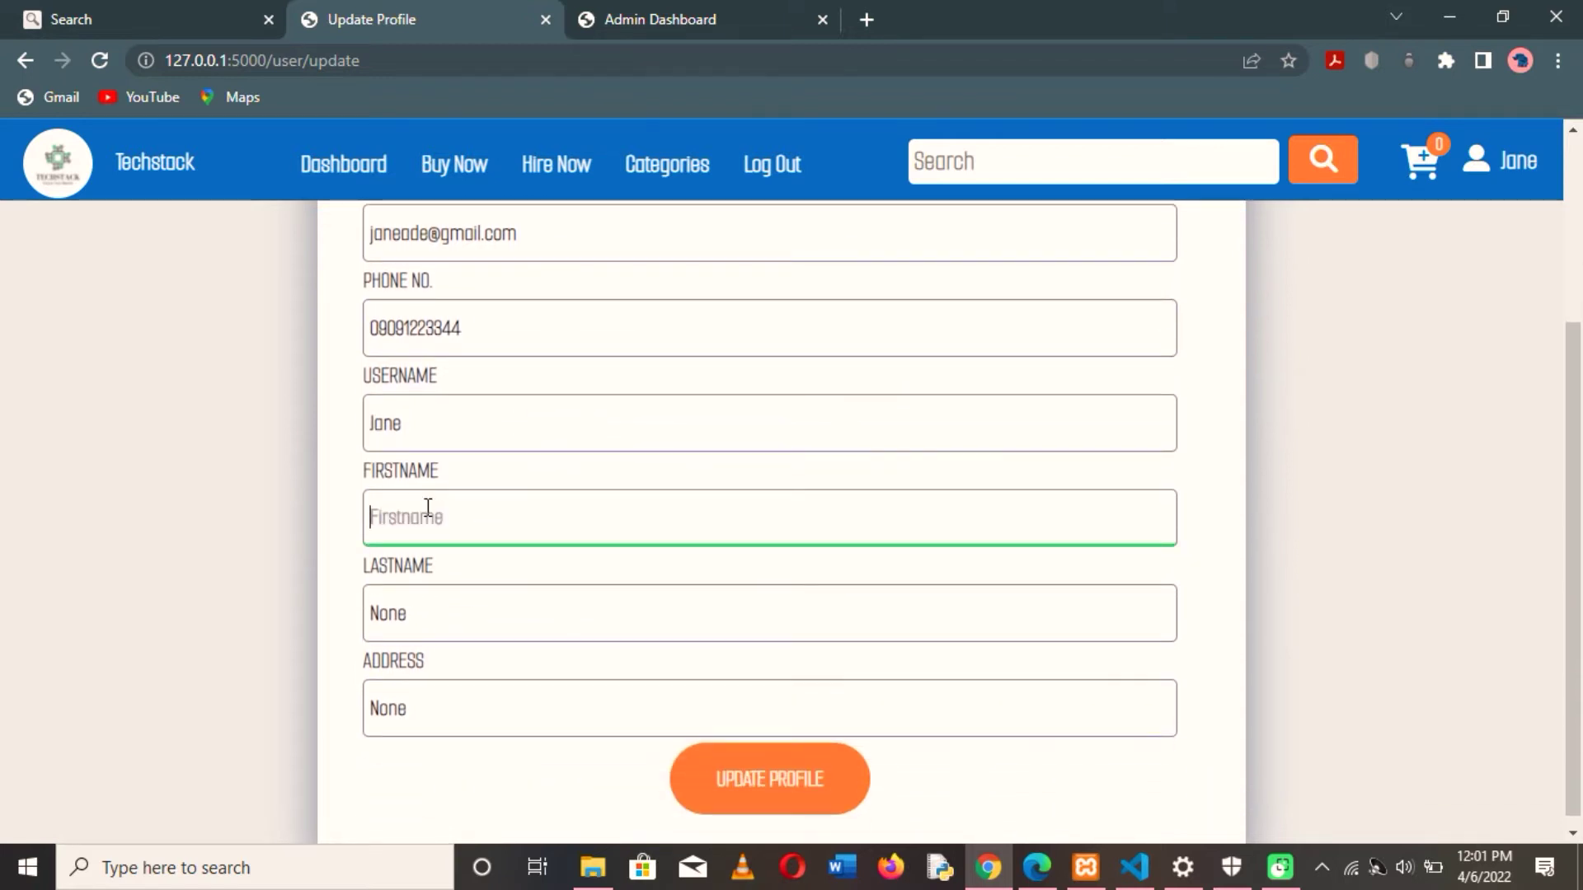
text(jane)
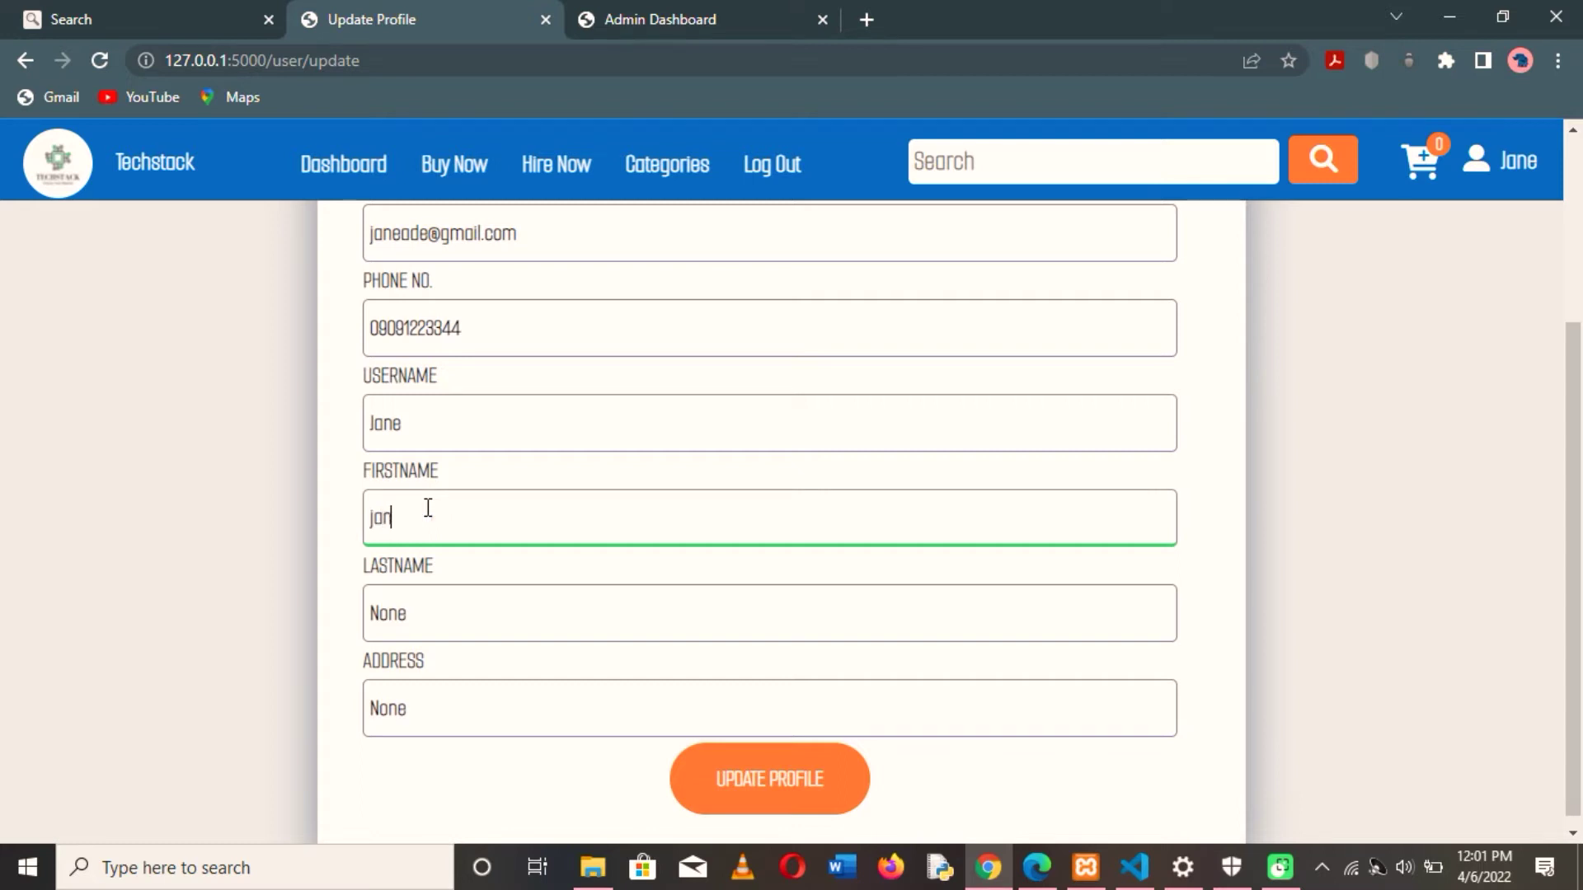